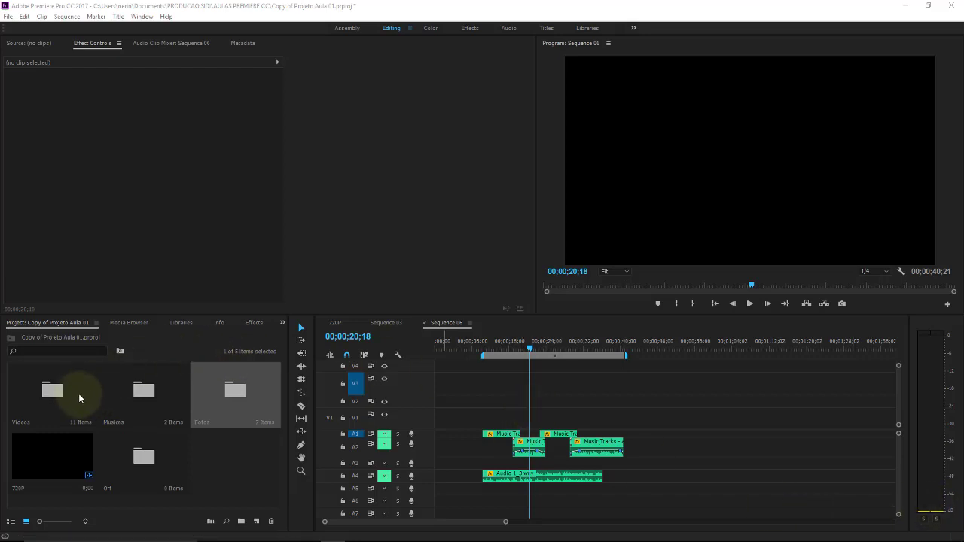
Step: Lay five Fotos bin photos, including sem titulo4.bmp, Autumn, sunflower and green field, onto V2
double_click(229, 385)
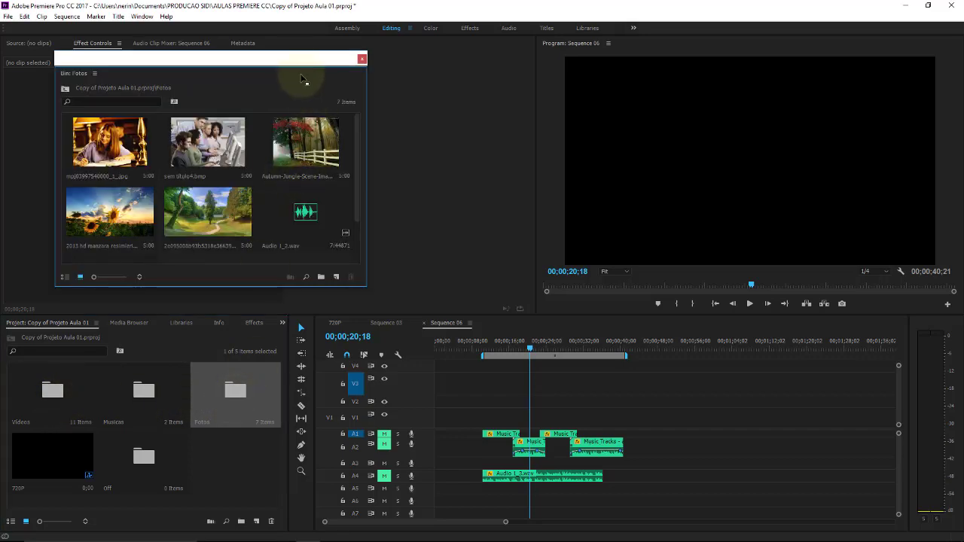
drag(296, 60, 223, 115)
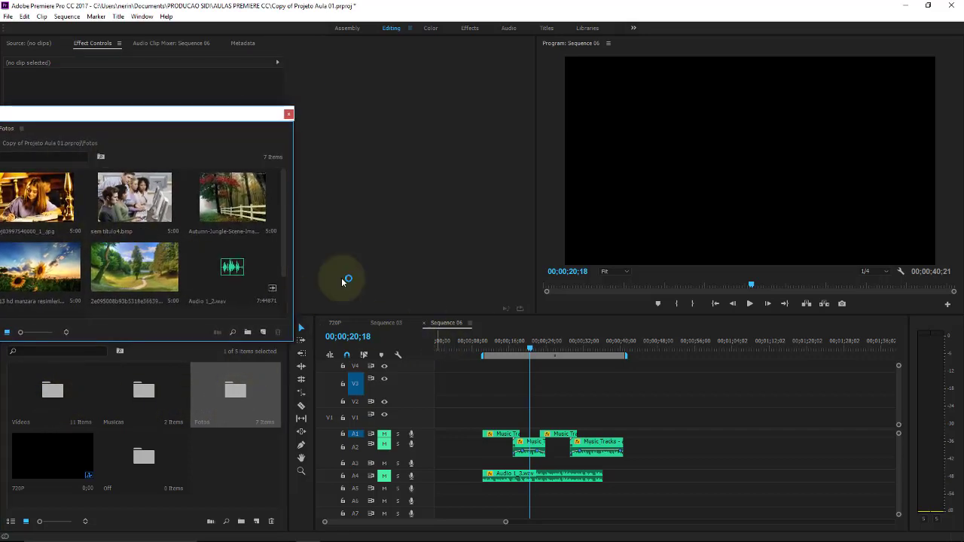
click(54, 188)
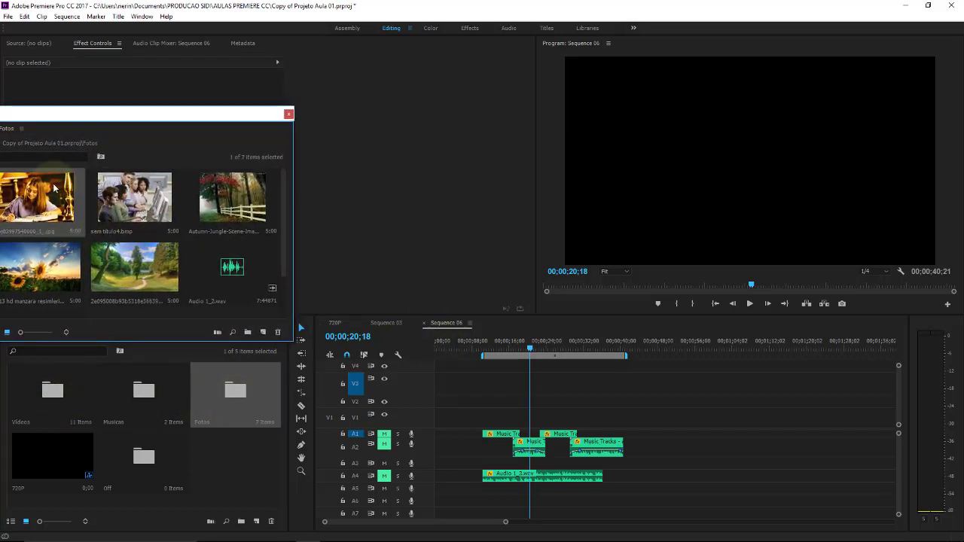
ctrl+click(125, 197)
ctrl+click(216, 197)
ctrl+click(55, 267)
ctrl+click(136, 260)
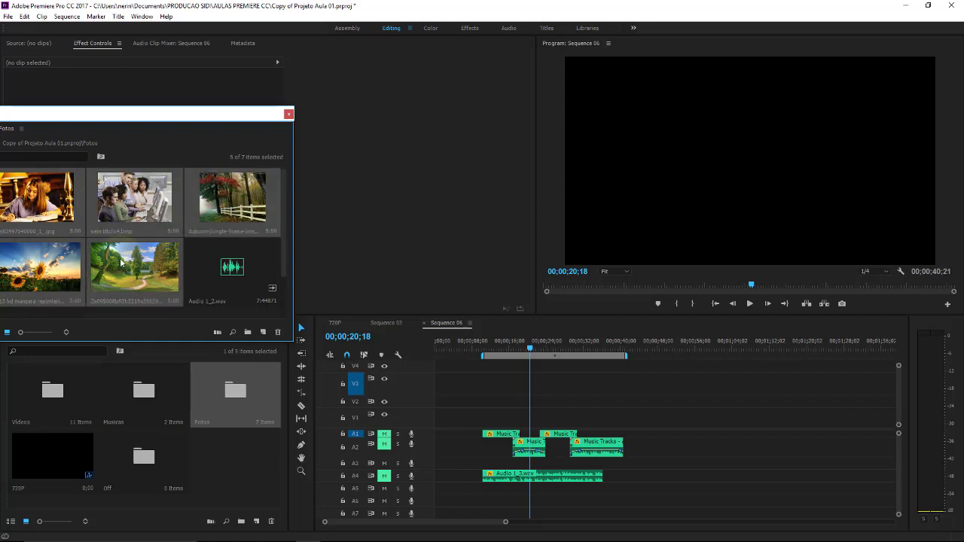
drag(125, 212, 546, 408)
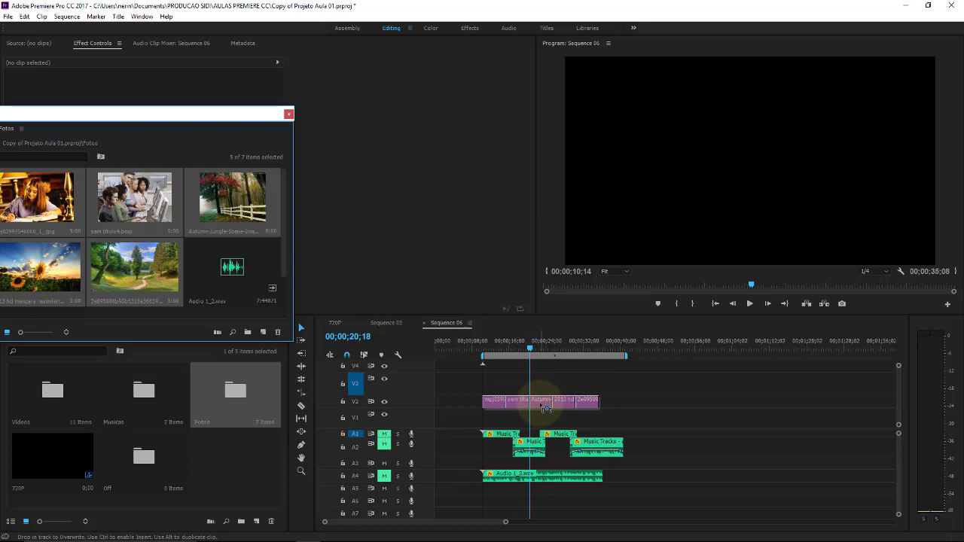
Step: Scrub through the new V2 photo clips, then marquee-select all of them
drag(546, 408, 546, 408)
drag(499, 348, 567, 349)
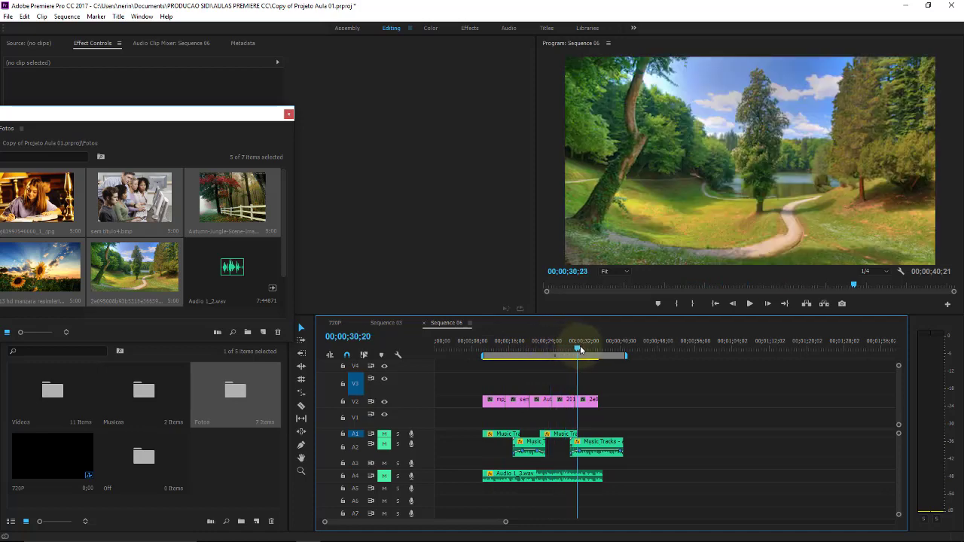
mouse_move(567, 349)
mouse_down()
mouse_move(579, 349)
mouse_move(521, 348)
mouse_up()
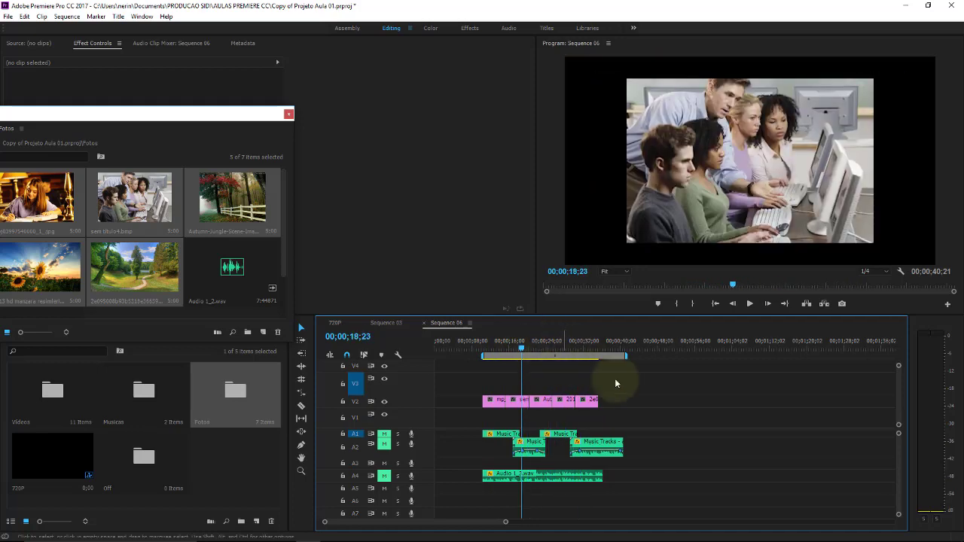
drag(614, 379, 481, 402)
Step: Delete the V2 photos and lay the same five photos back on V2 in a new order, scrubbing to check
key(Delete)
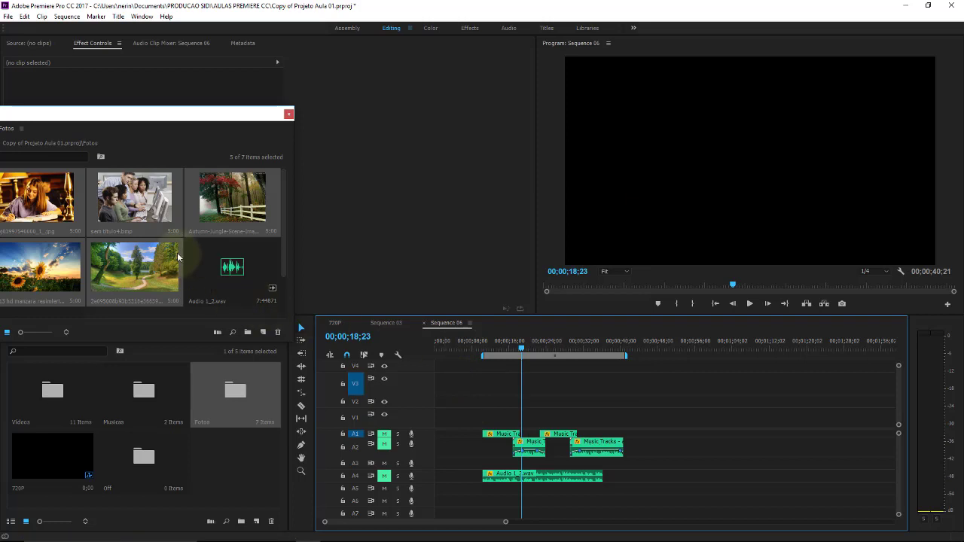
click(53, 199)
ctrl+click(148, 260)
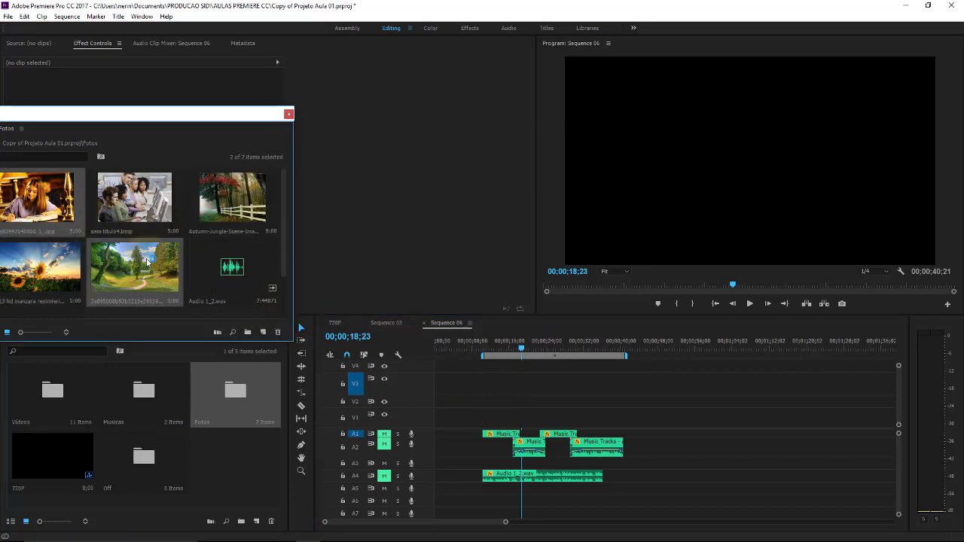
ctrl+click(142, 206)
ctrl+click(217, 205)
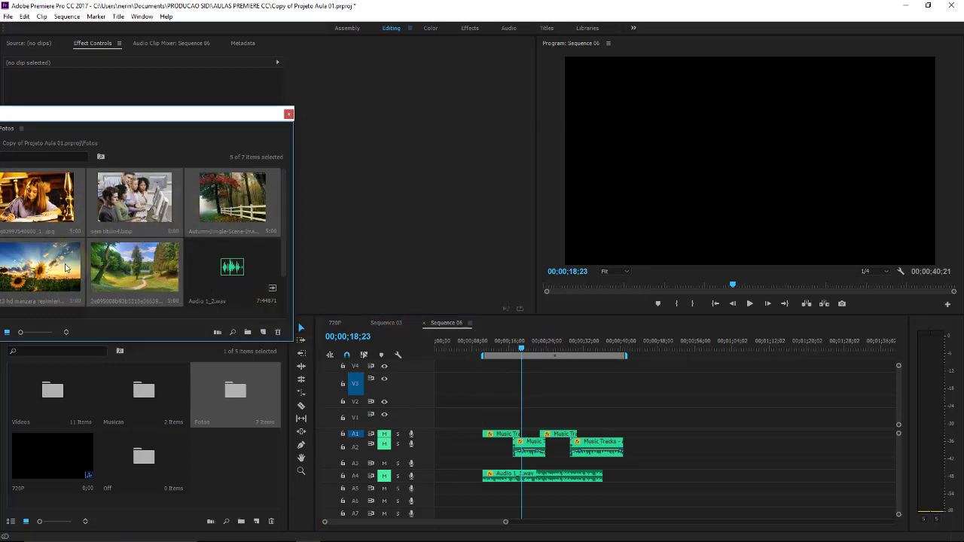
ctrl+click(226, 282)
drag(154, 284, 544, 401)
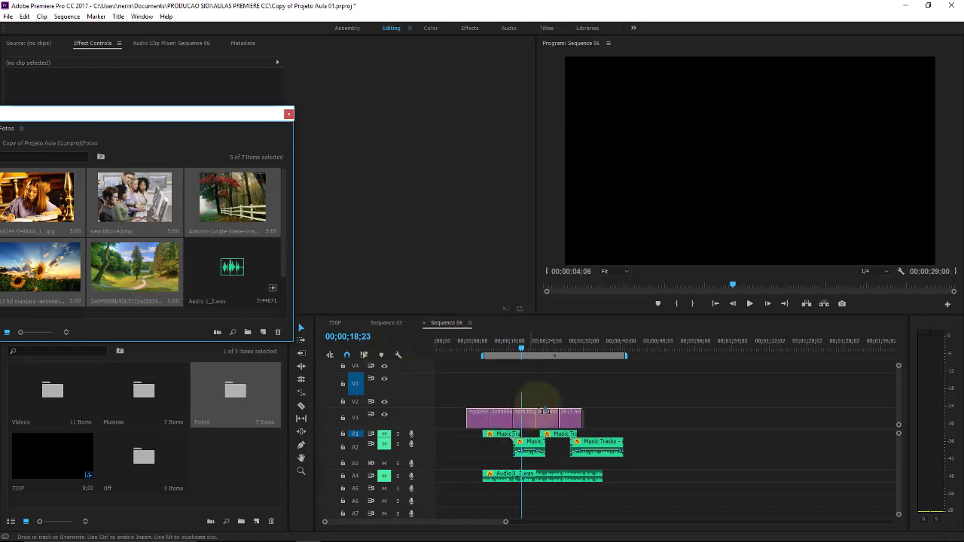
drag(493, 341, 592, 347)
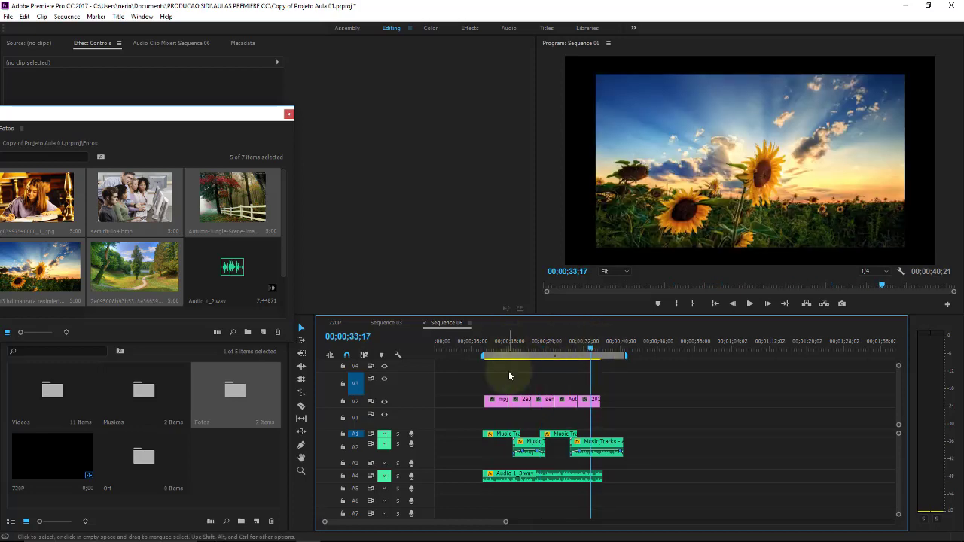
mouse_move(493, 344)
mouse_down()
mouse_move(548, 339)
mouse_move(501, 344)
mouse_up()
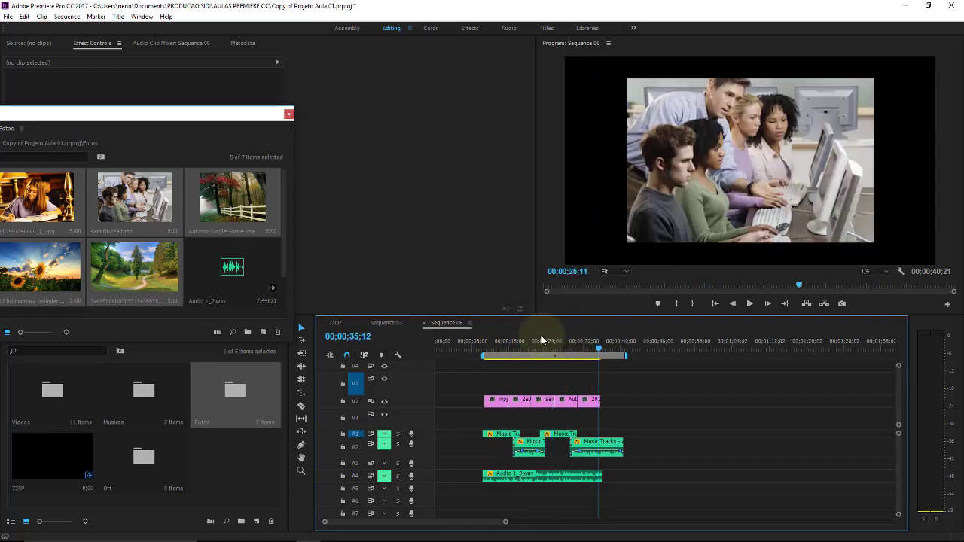
Step: Close the Fotos bin and keyframe the first photo's Position and Scale at its start, with Scale 150
click(494, 399)
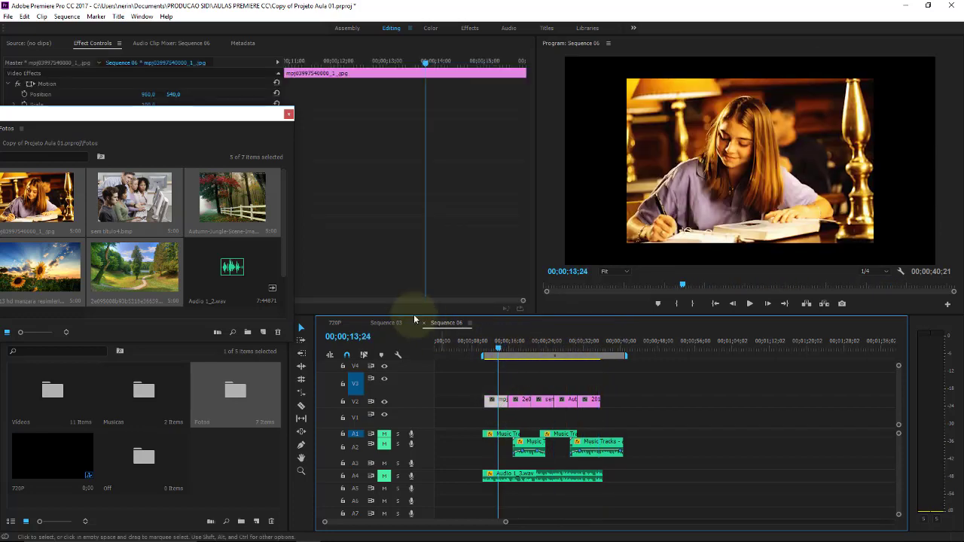
click(288, 113)
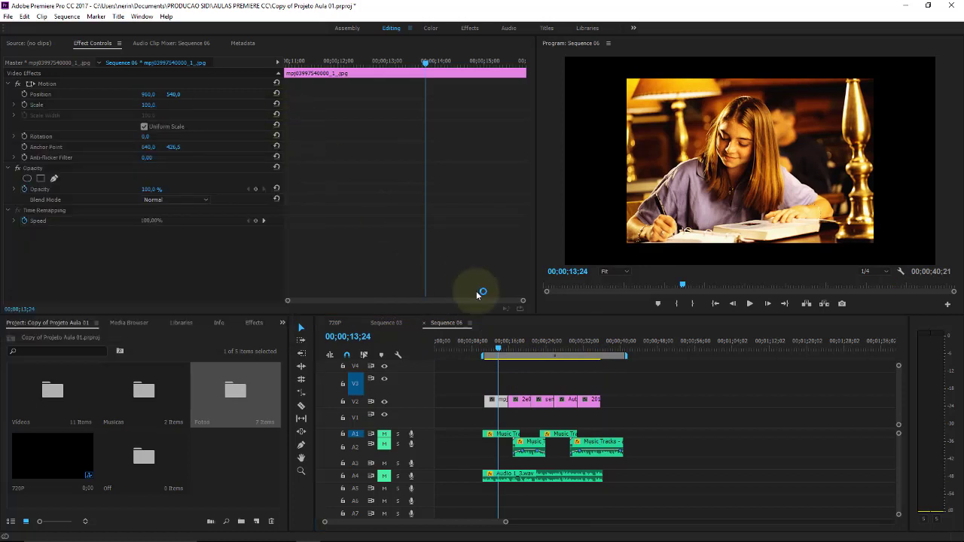
drag(496, 345, 486, 347)
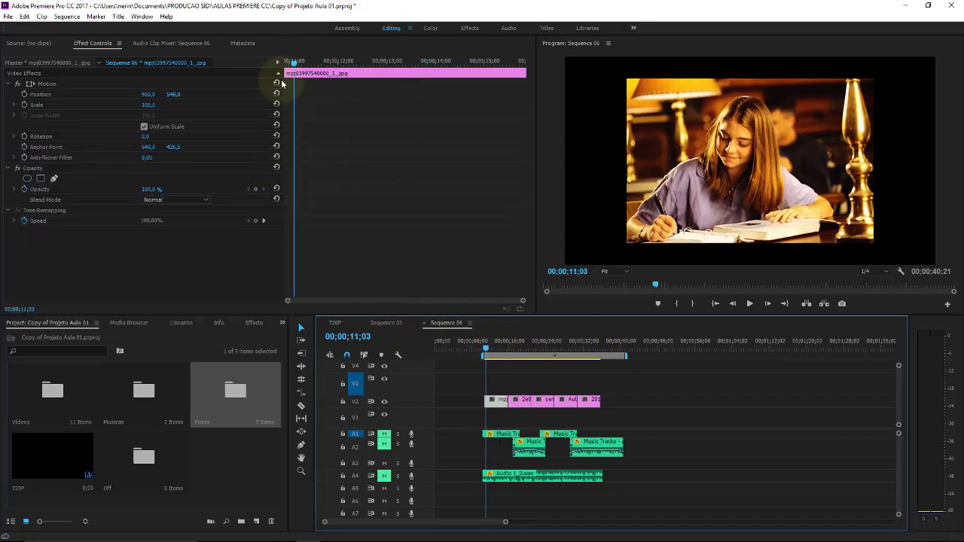
drag(295, 60, 262, 65)
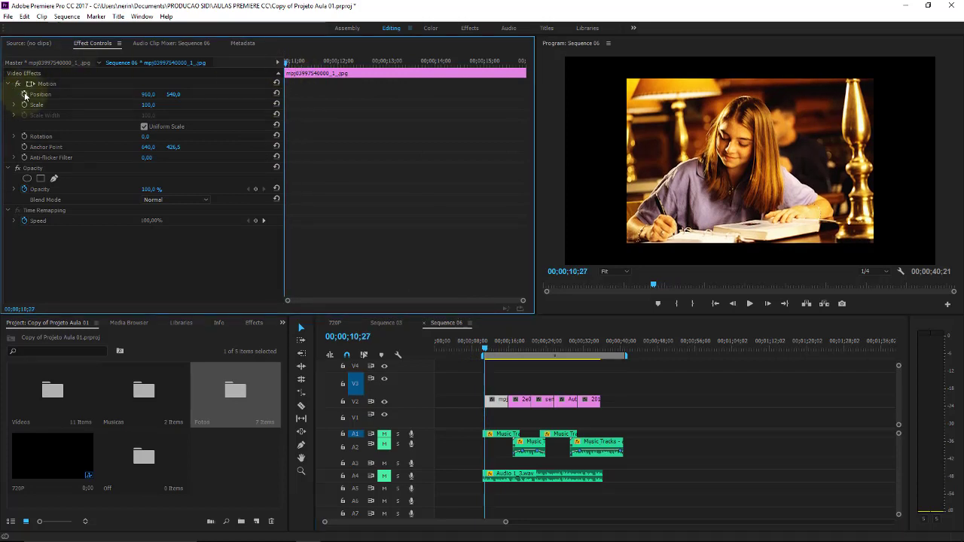
click(25, 94)
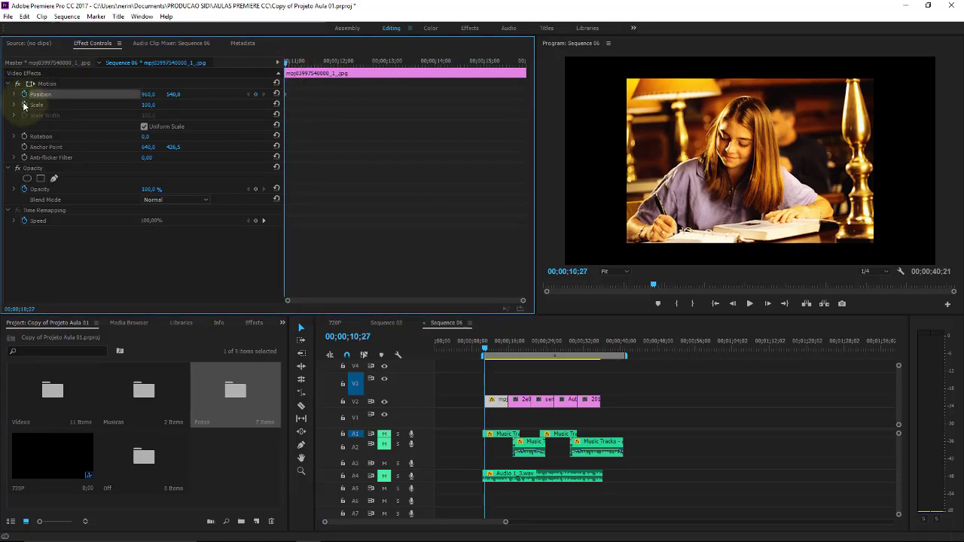
click(24, 105)
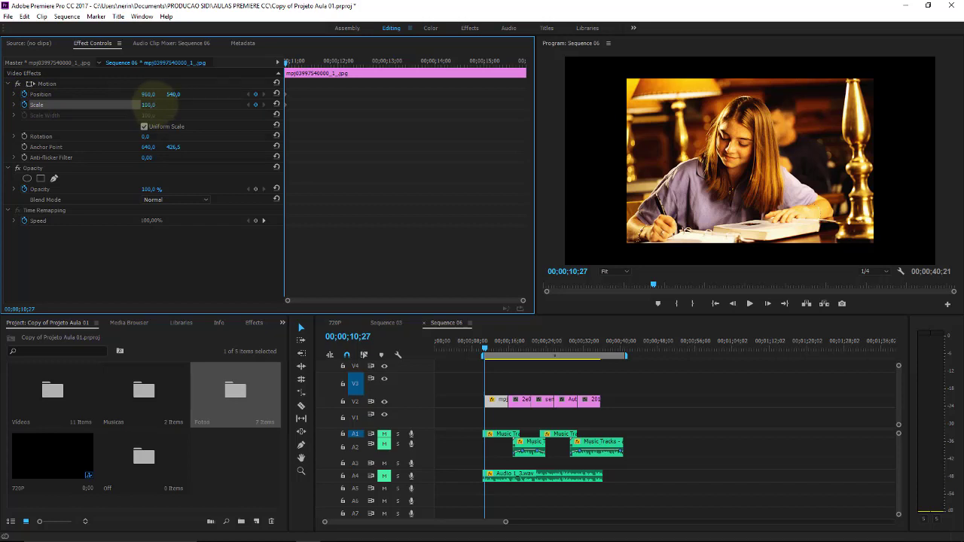
text(142)
key(Return)
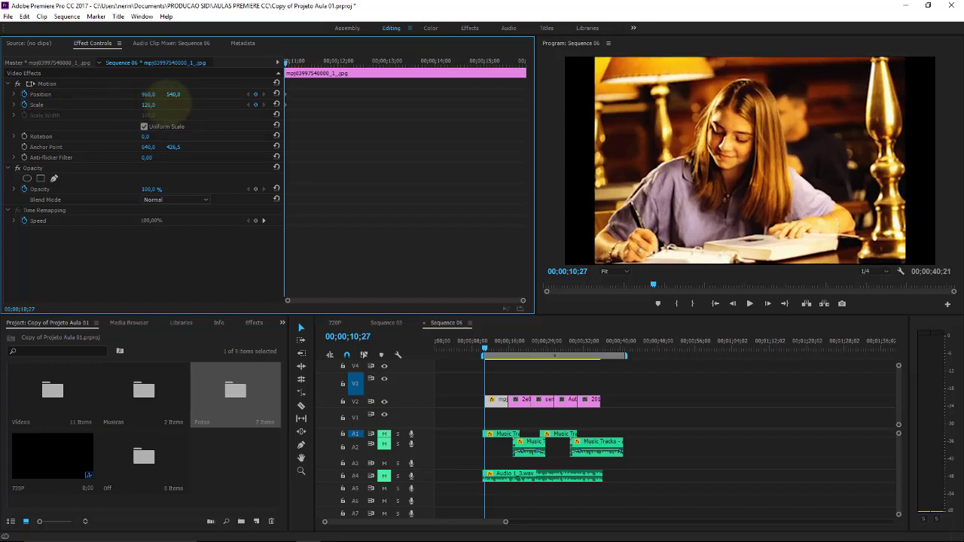
drag(150, 104, 177, 101)
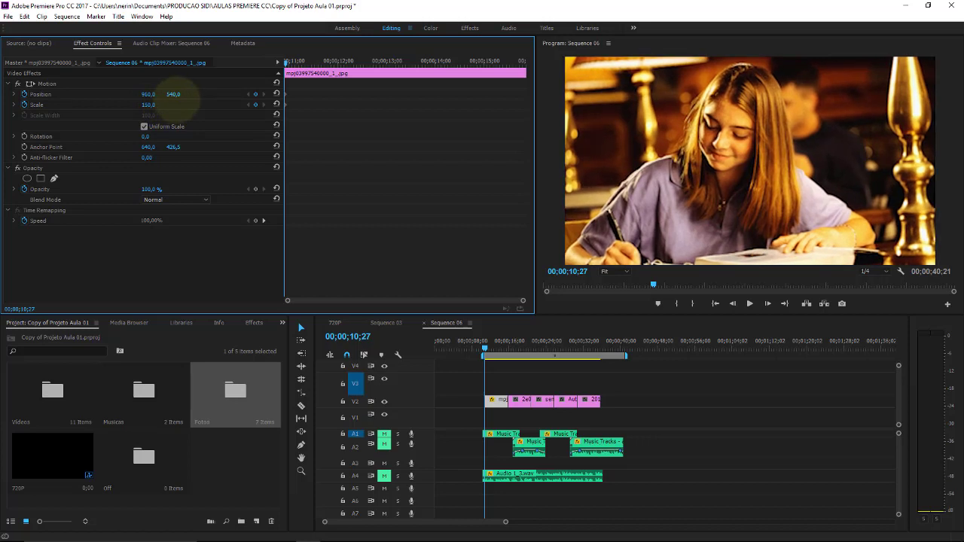
Step: Add a Scale keyframe of 168 at the first photo's end, then return the playhead
drag(491, 340, 508, 340)
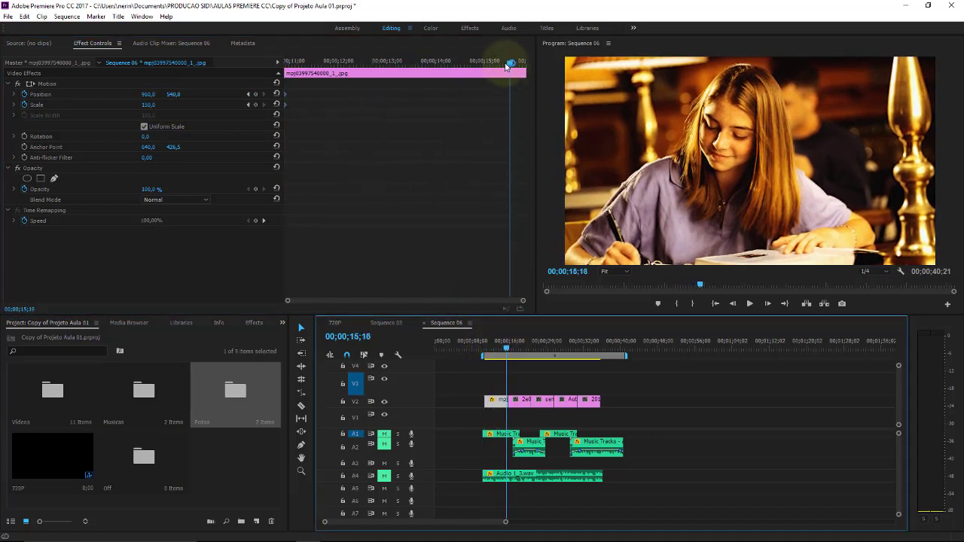
drag(506, 65, 525, 64)
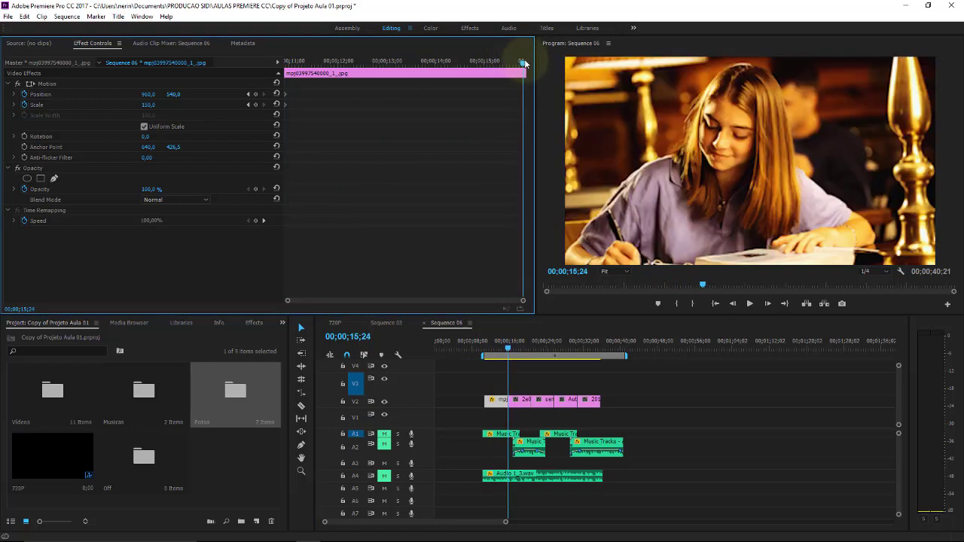
click(256, 106)
click(151, 105)
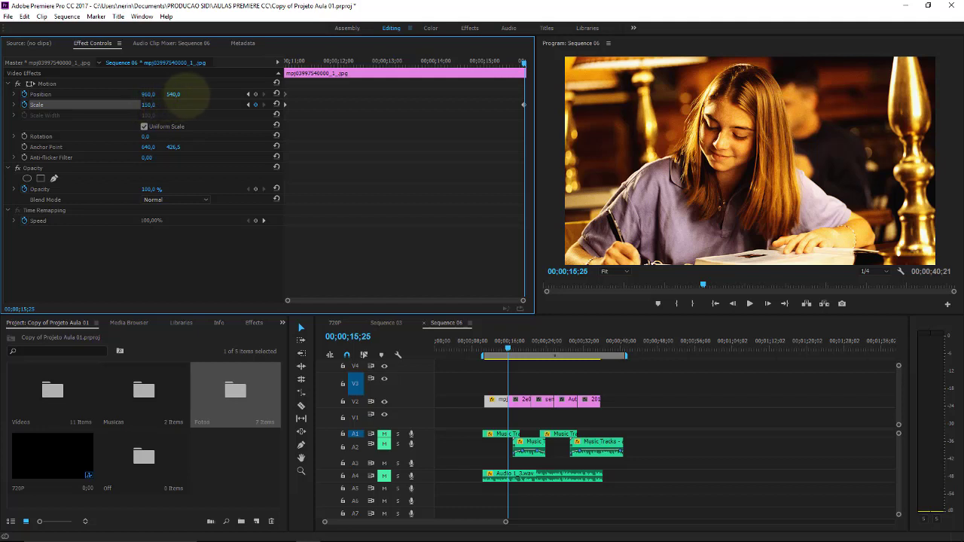
text(168)
key(Return)
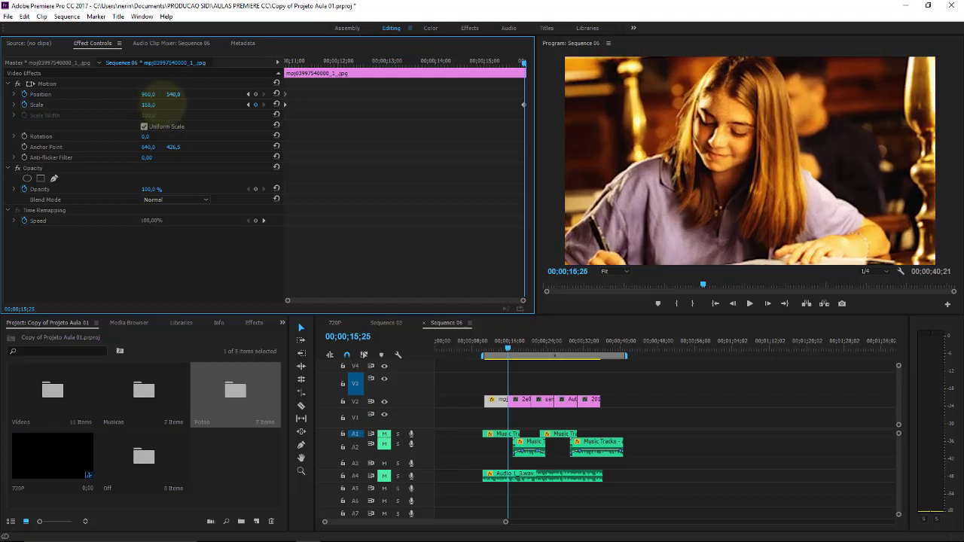
drag(504, 345, 484, 345)
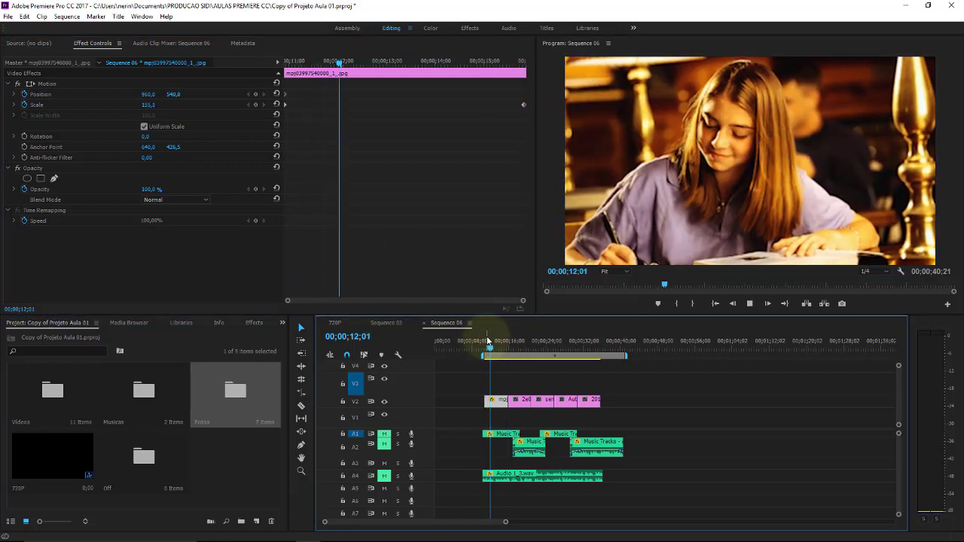
Step: Stop playback, reselect the first V2 photo and go back to 00;00;10;29, where Scale reads 150,3
key(space)
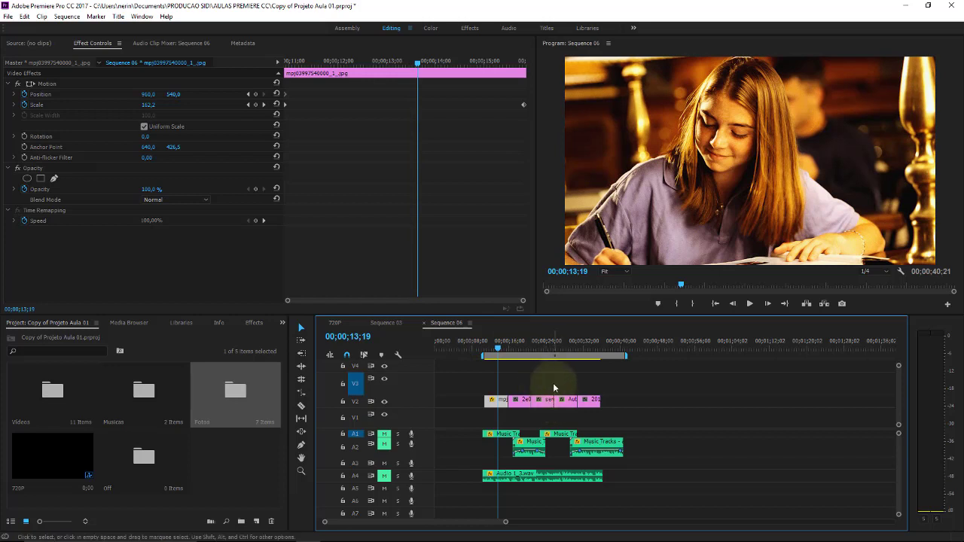
click(491, 381)
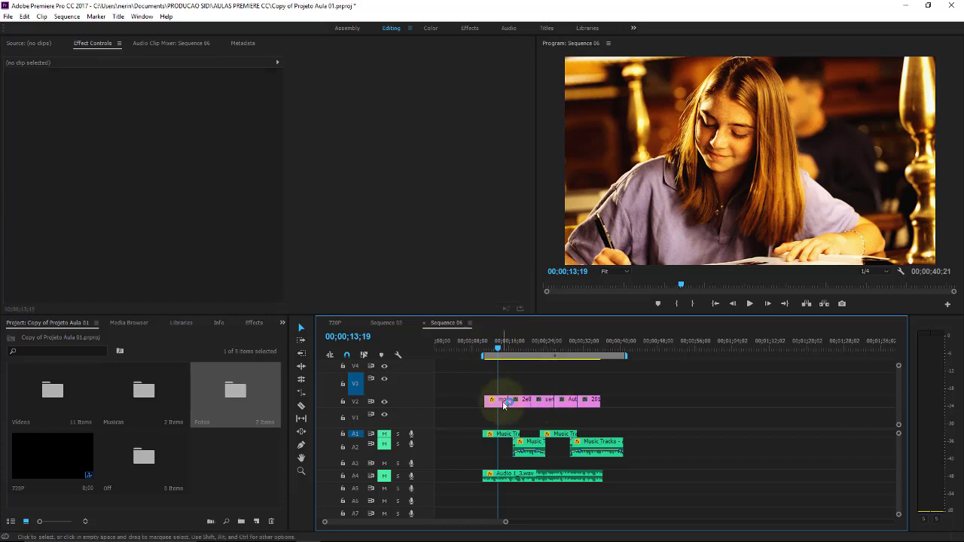
click(504, 405)
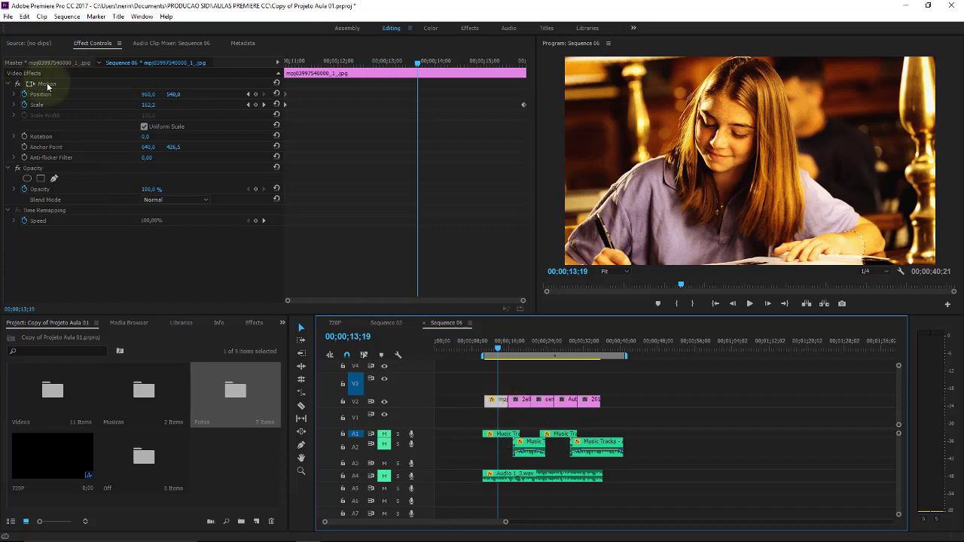
click(46, 84)
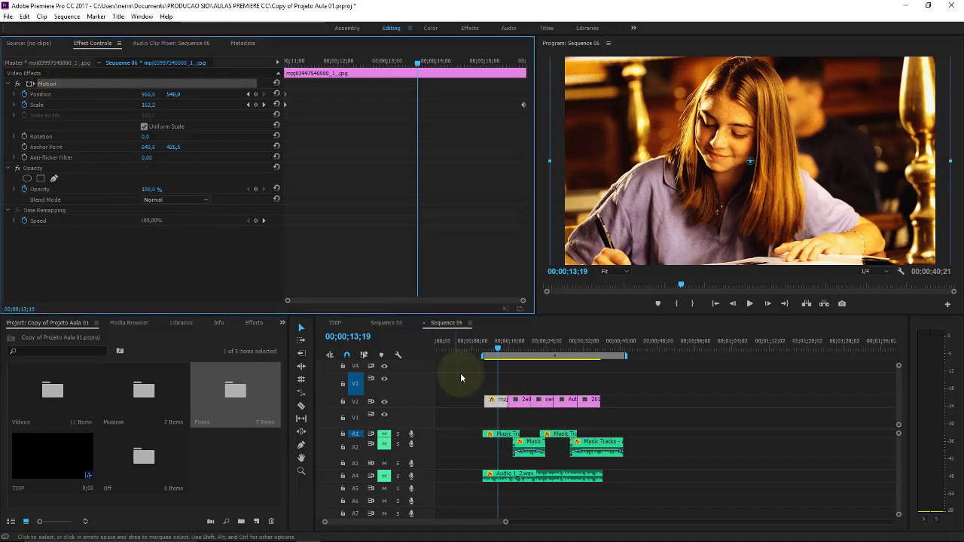
click(462, 375)
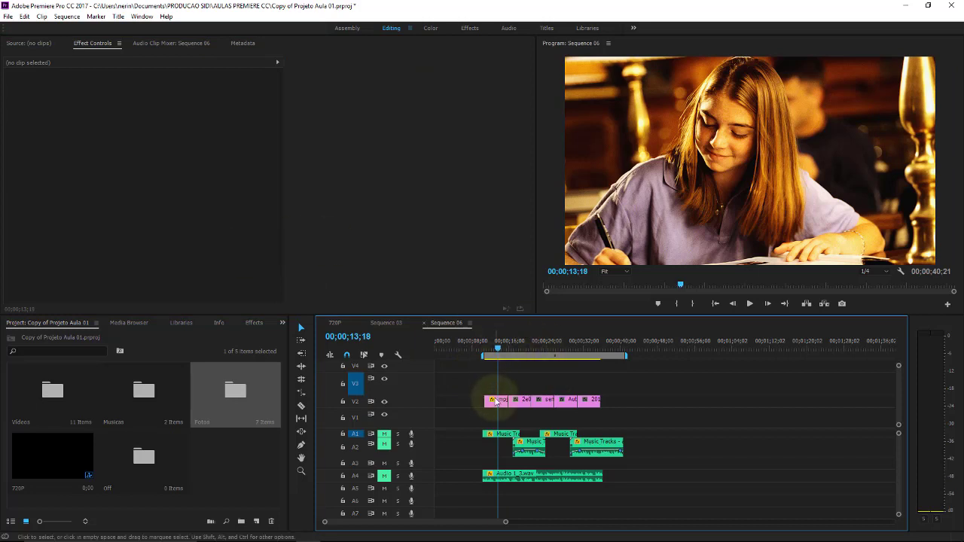
click(495, 402)
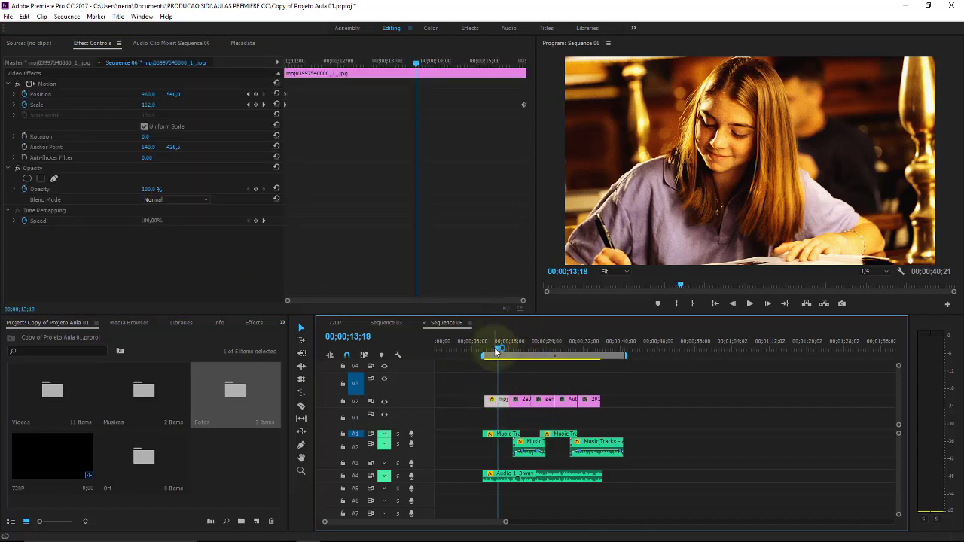
drag(496, 348, 494, 348)
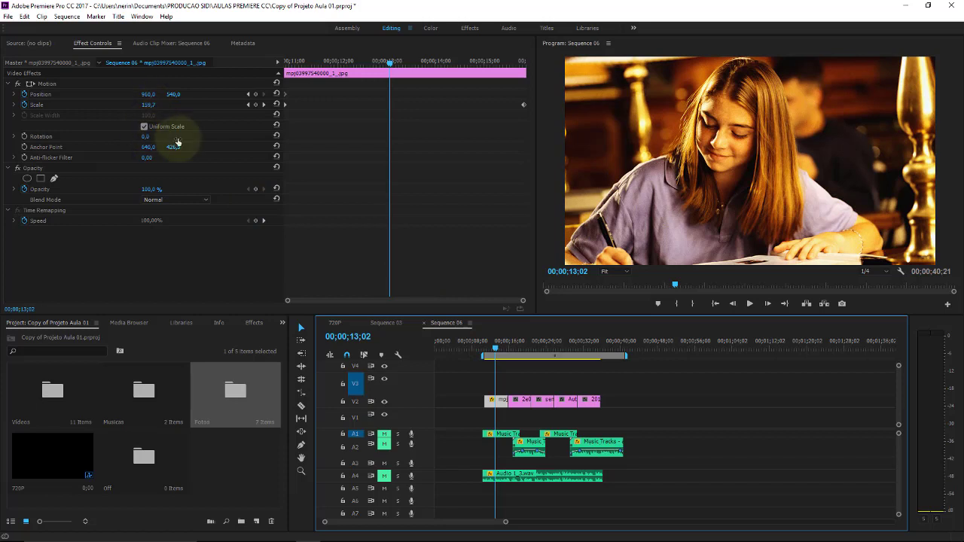
drag(390, 70, 289, 66)
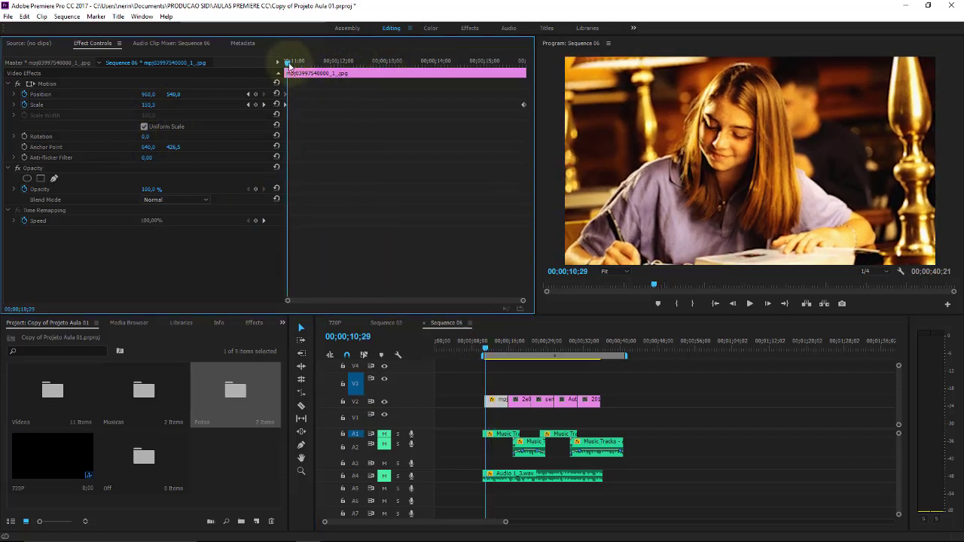
Step: Keyframe the first photo's Rotation at its start with a value of -5°
click(25, 136)
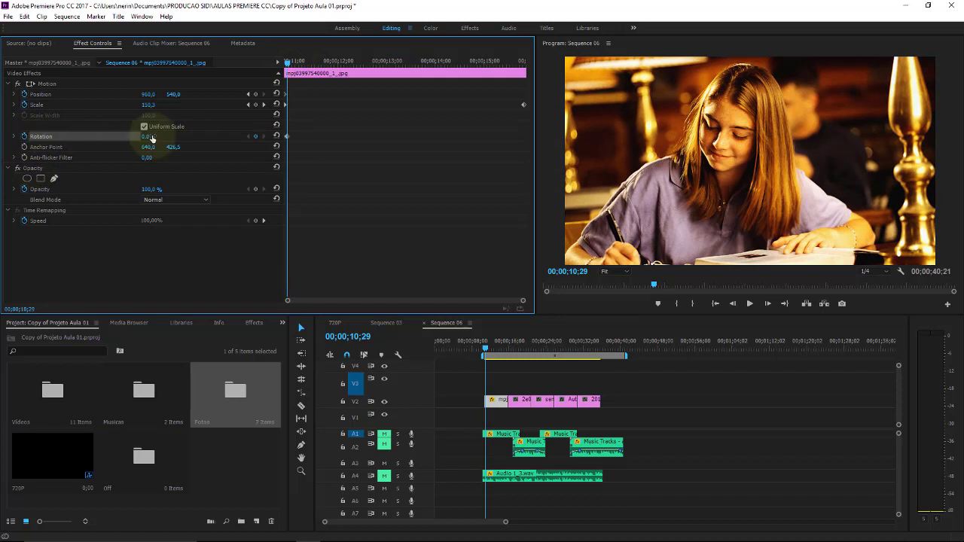
click(145, 137)
text(-15)
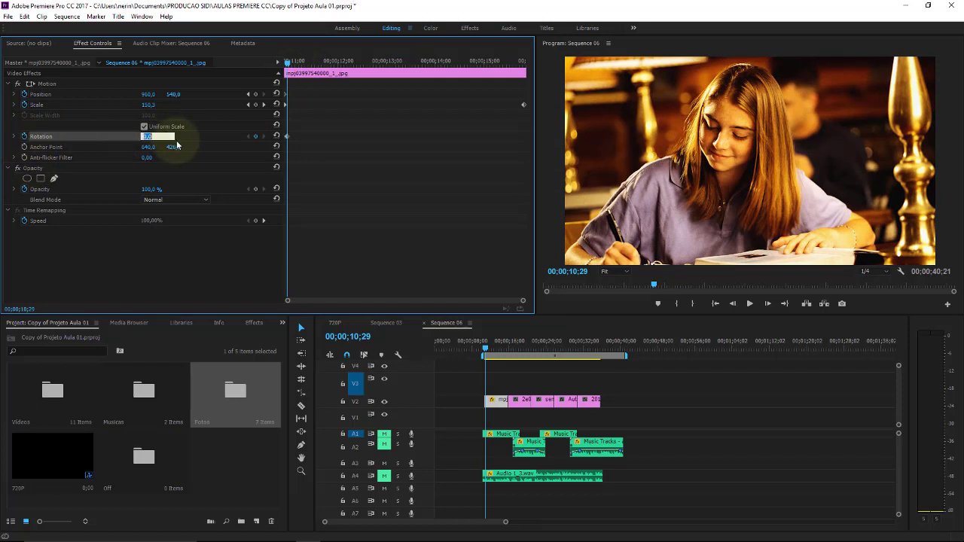
key(Return)
drag(149, 137, 187, 143)
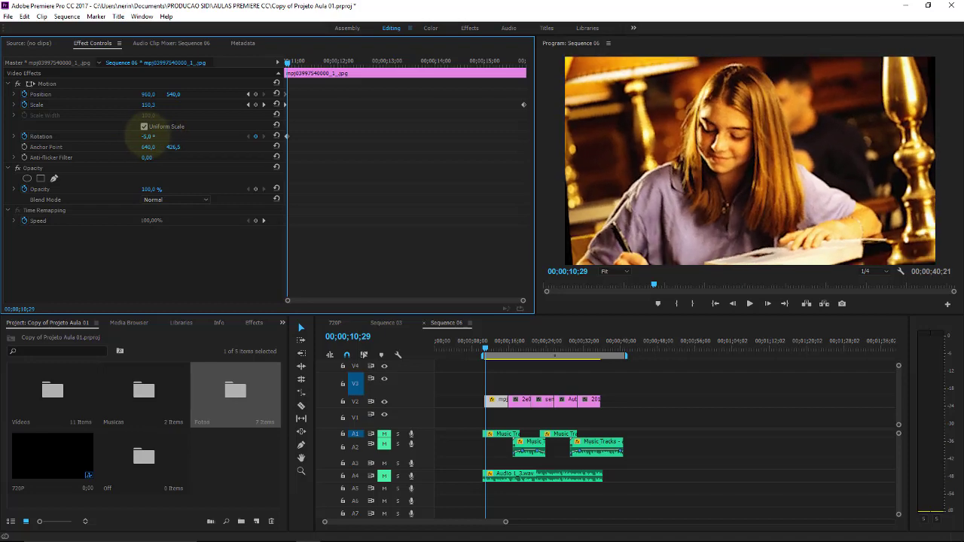
Step: Add a 15° Rotation keyframe at the final Scale keyframe, then move before the clip to preview
drag(469, 353, 508, 347)
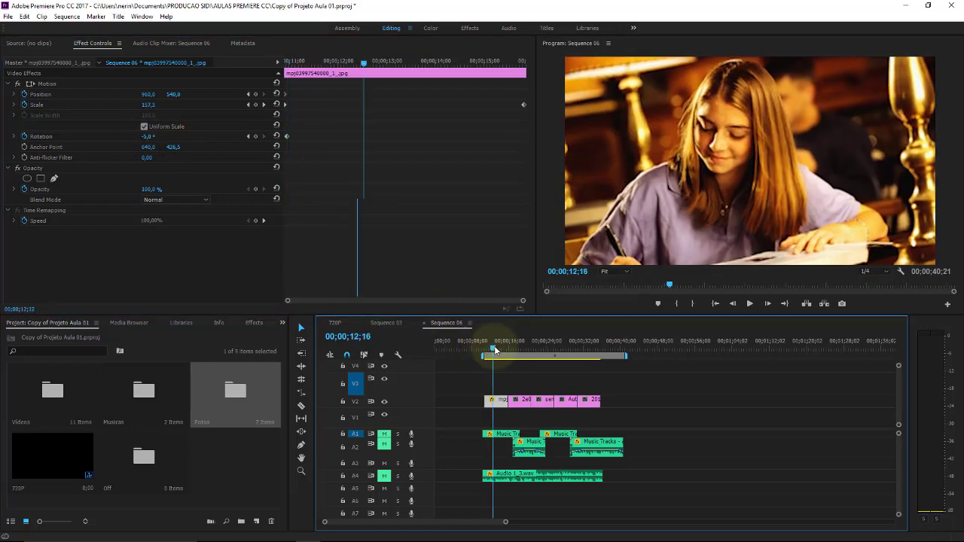
click(263, 106)
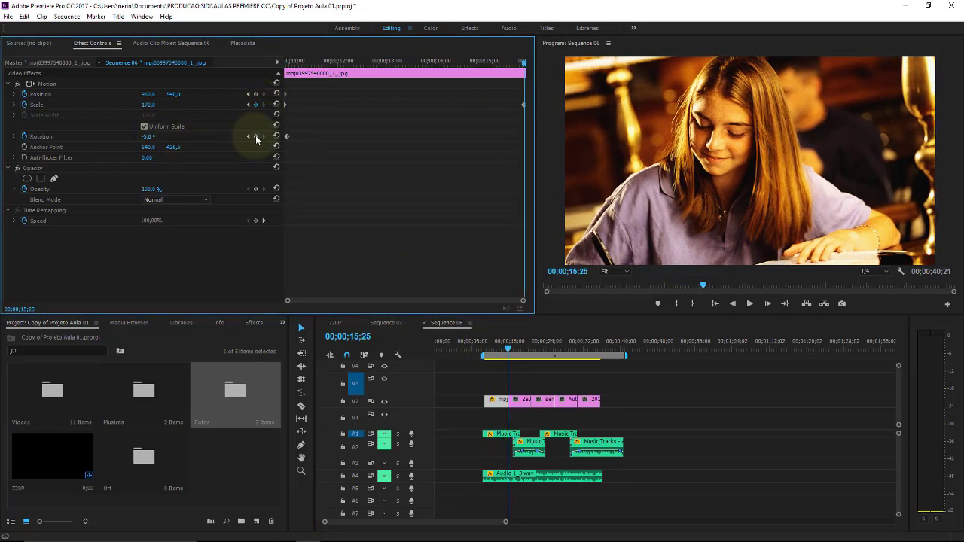
click(253, 137)
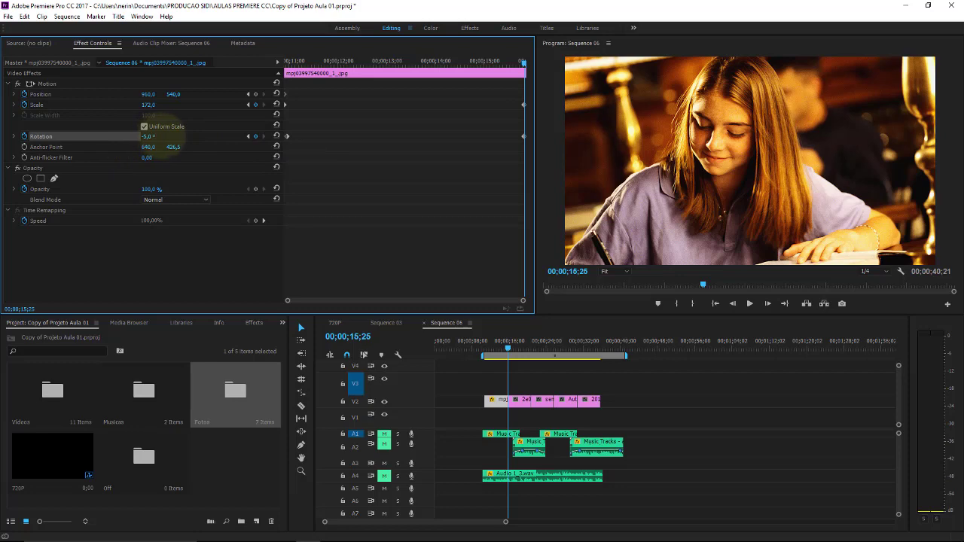
drag(155, 136, 180, 134)
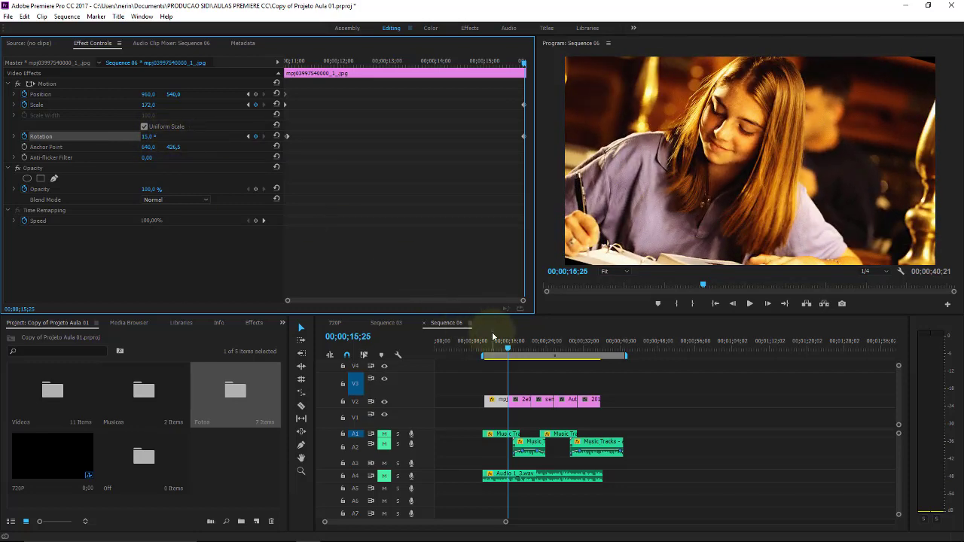
click(484, 348)
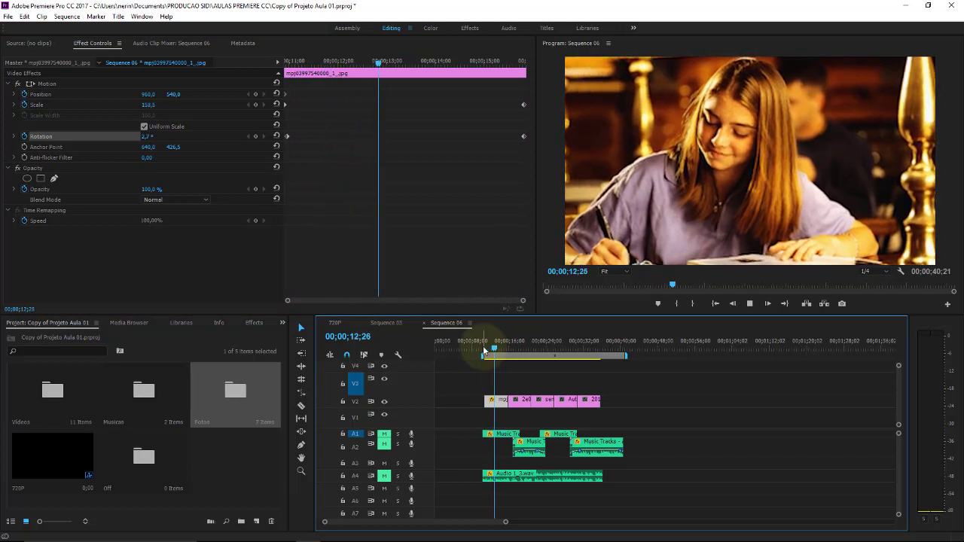
Step: Stop playback and copy the first V2 photo clip with Edit > Copy
key(space)
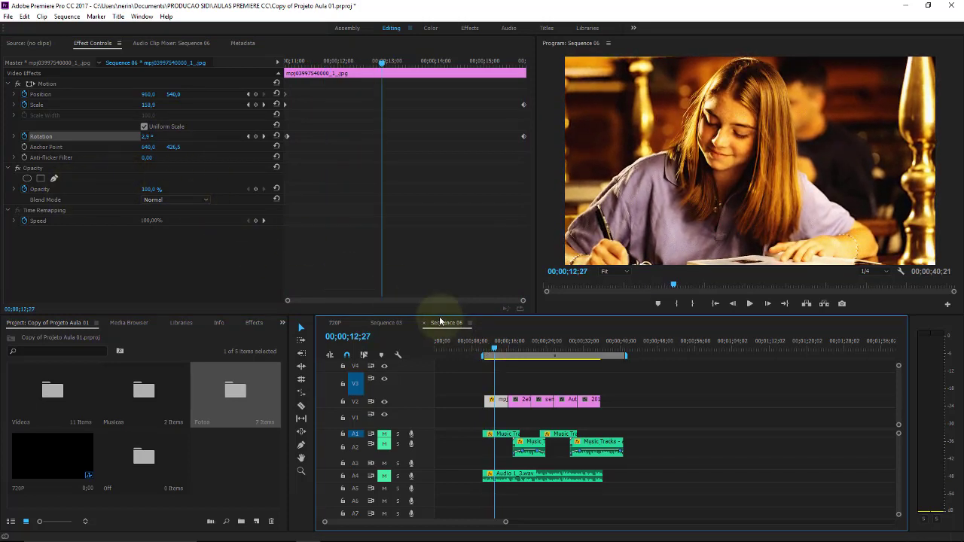
click(501, 380)
click(501, 401)
click(493, 407)
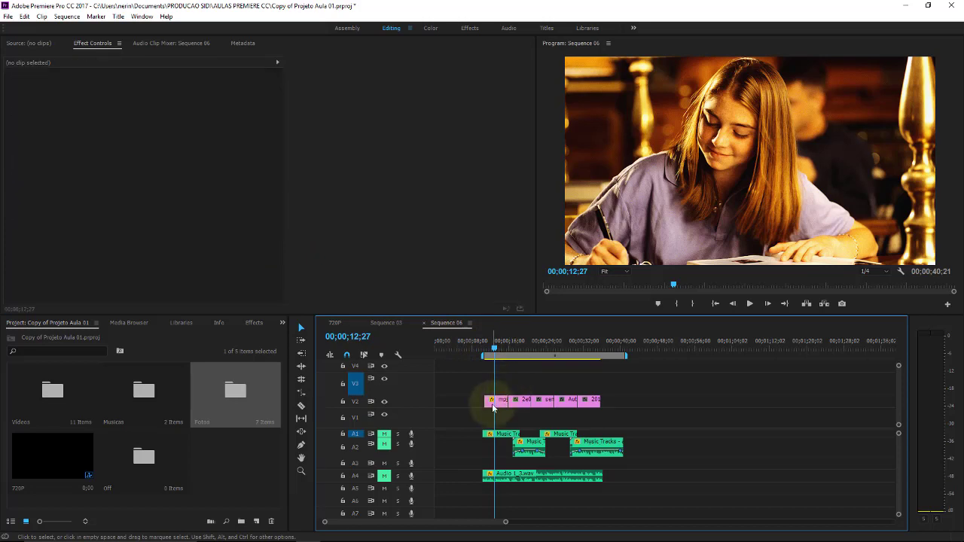
click(495, 404)
click(518, 381)
click(499, 401)
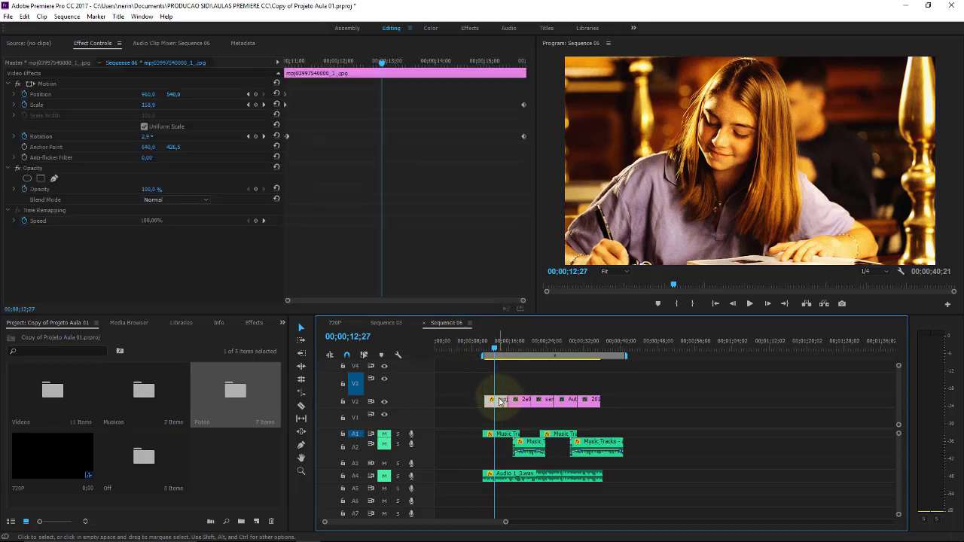
click(25, 16)
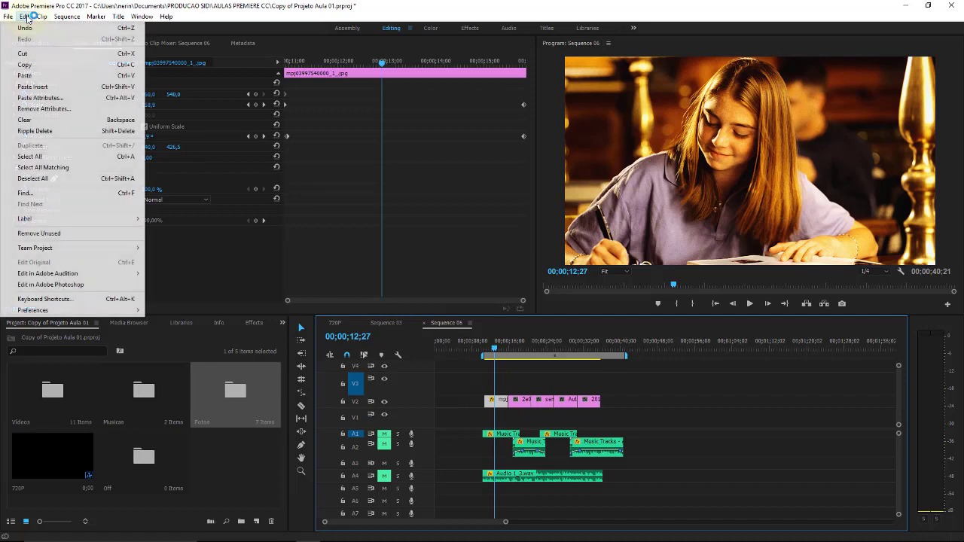
click(34, 65)
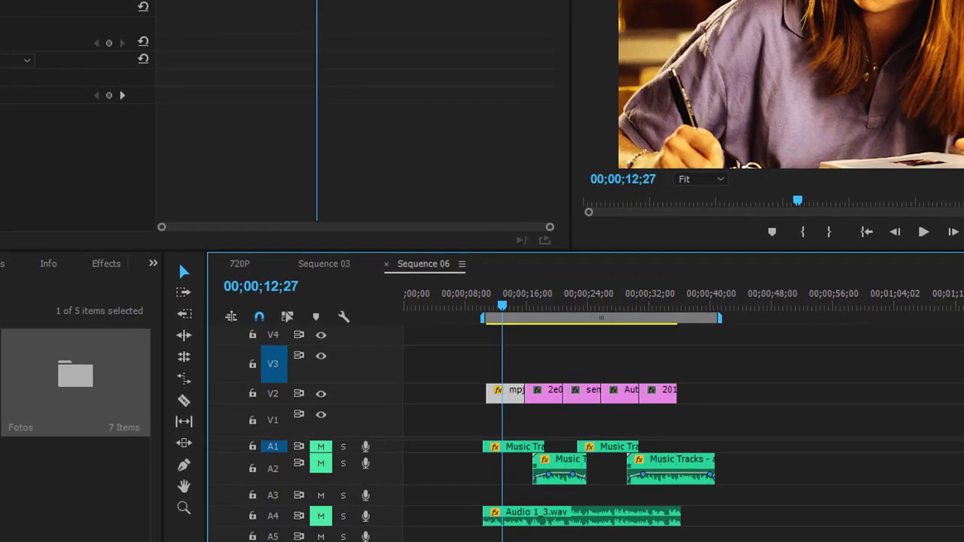
Step: Marquee-select the four photo clips that follow the first one on V2
drag(683, 352, 557, 400)
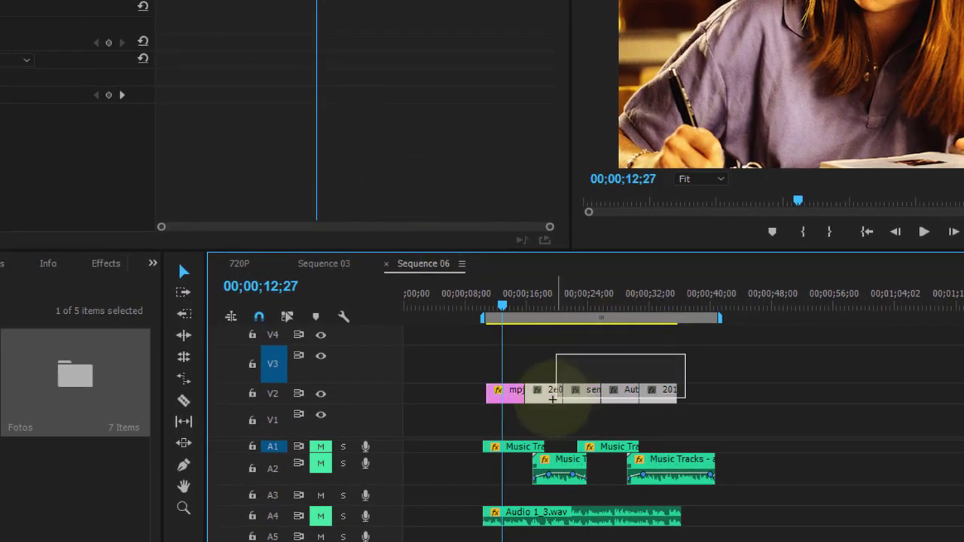
click(563, 369)
click(557, 392)
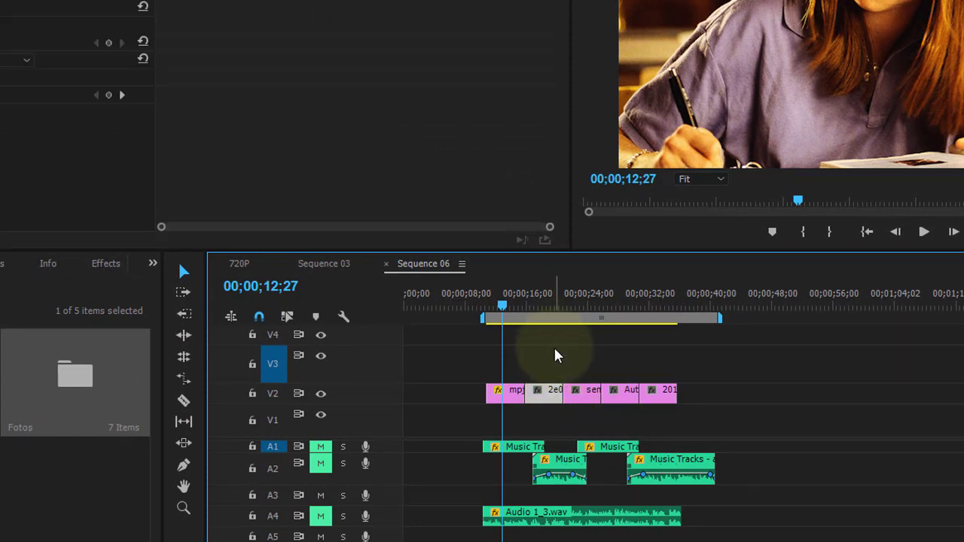
drag(676, 367, 558, 398)
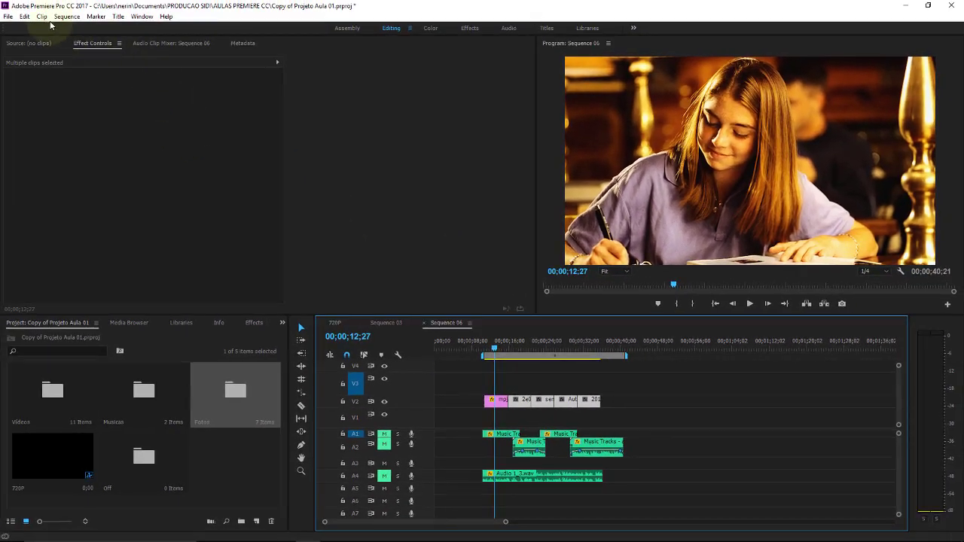
click(26, 17)
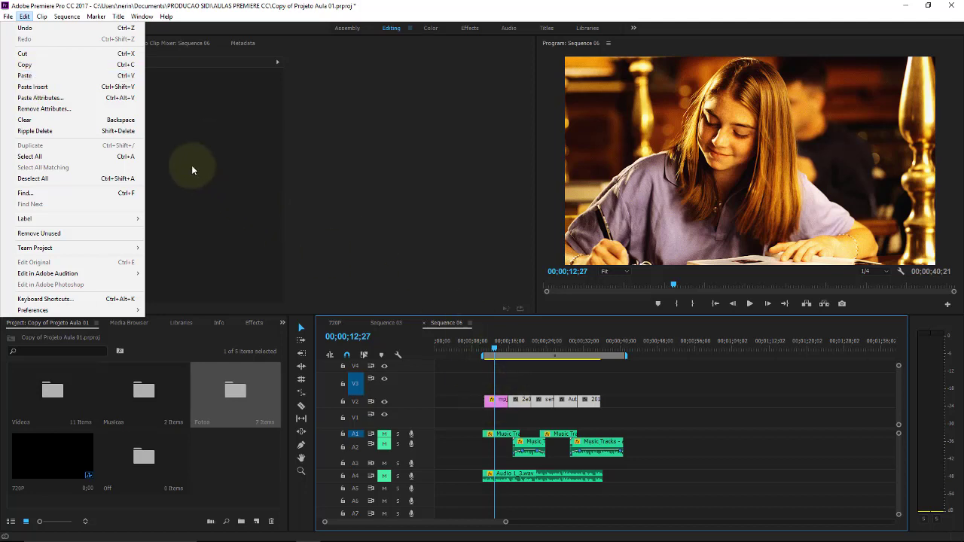
Step: Use Paste Attributes with Motion, Opacity and Time Remapping checked on the four selected photos
click(59, 99)
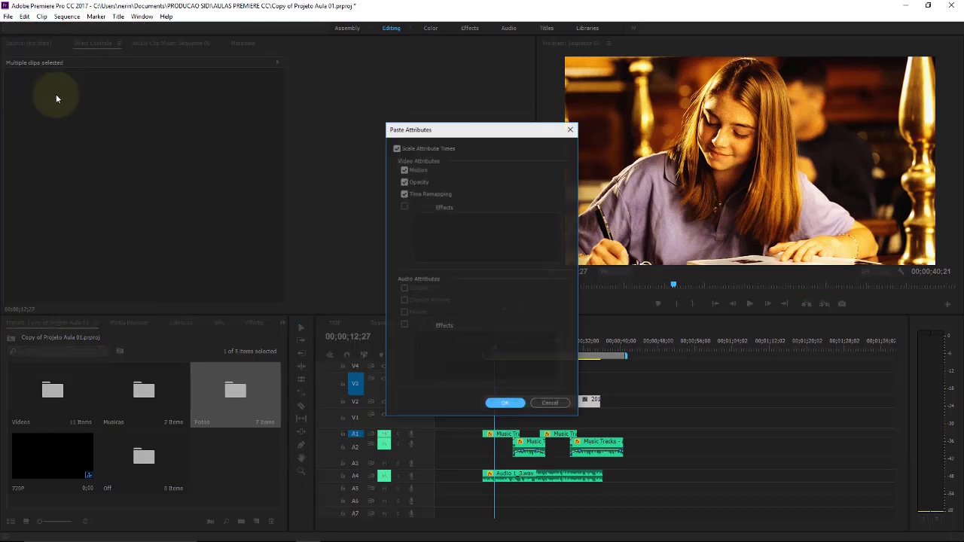
drag(435, 134, 247, 83)
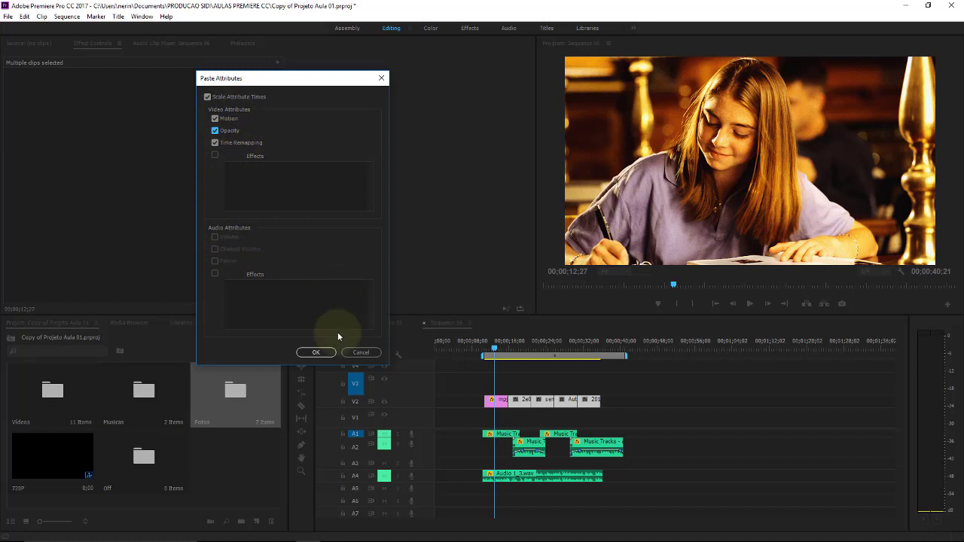
click(316, 353)
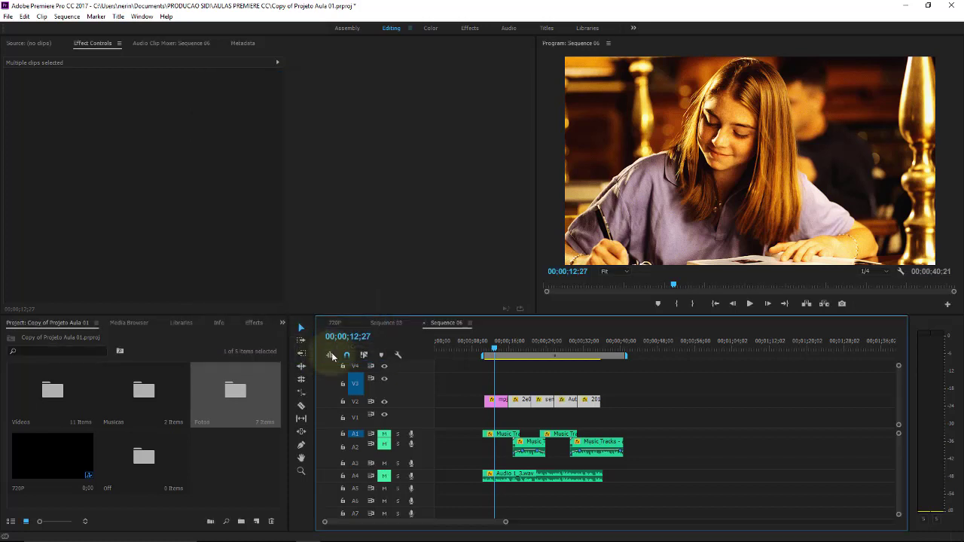
Step: Play the sequence from the start to preview the pasted zoom, then return to the autumn forest photo at 26;26
click(500, 349)
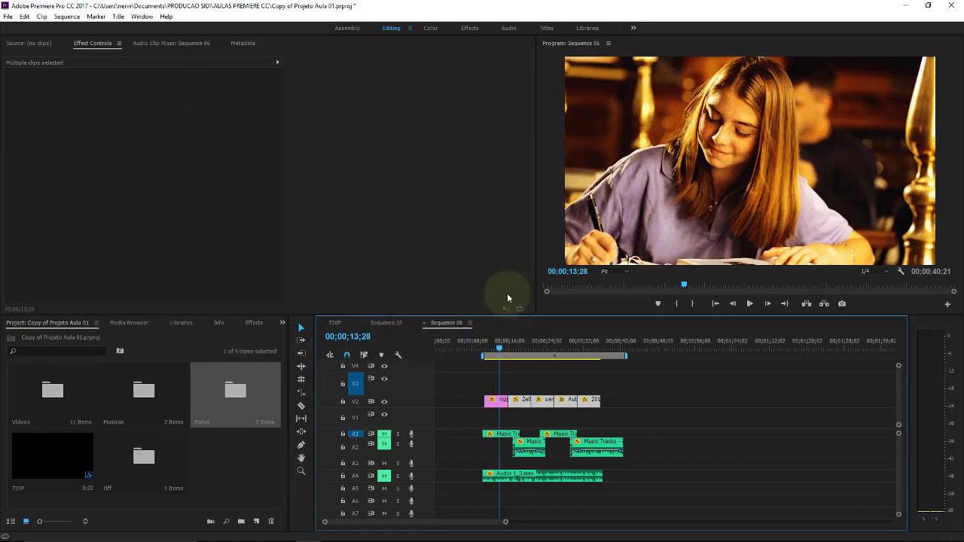
click(482, 343)
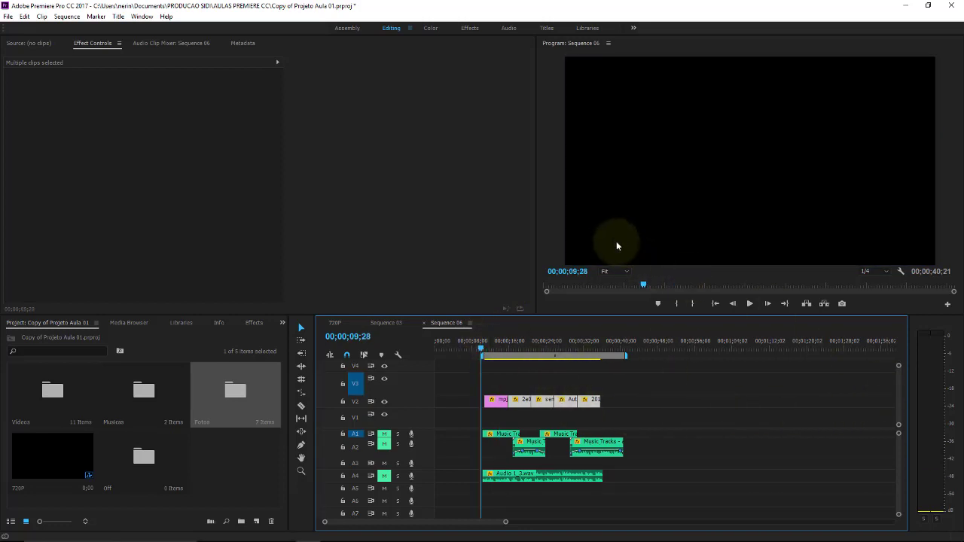
key(space)
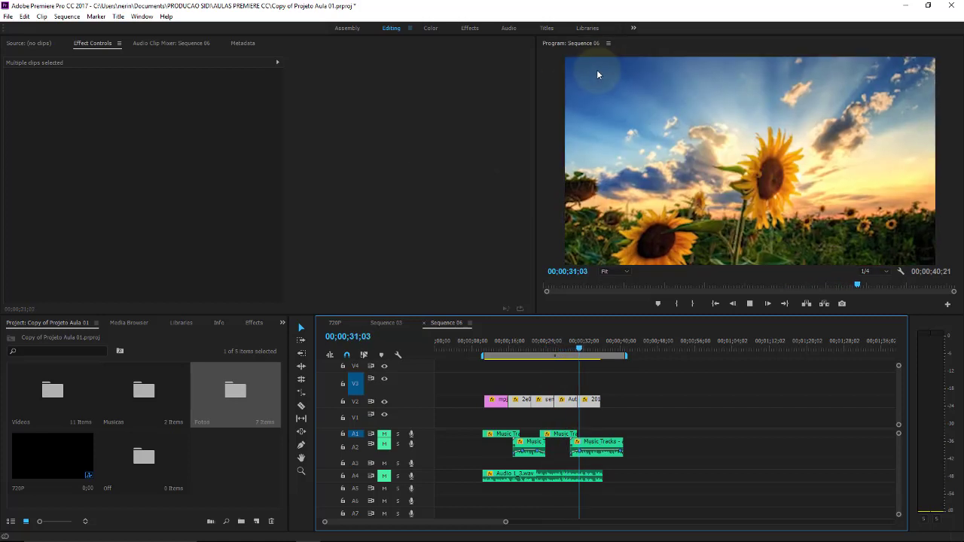
key(space)
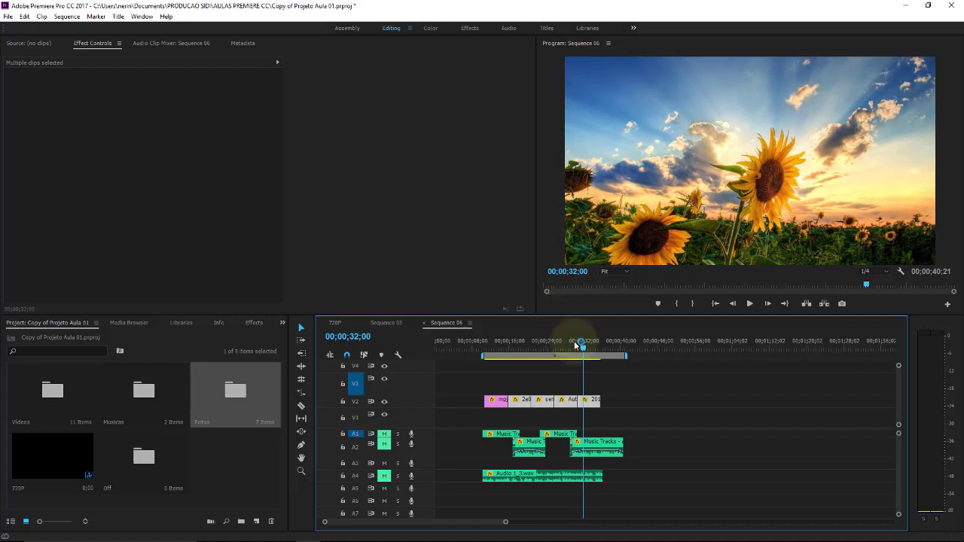
click(558, 342)
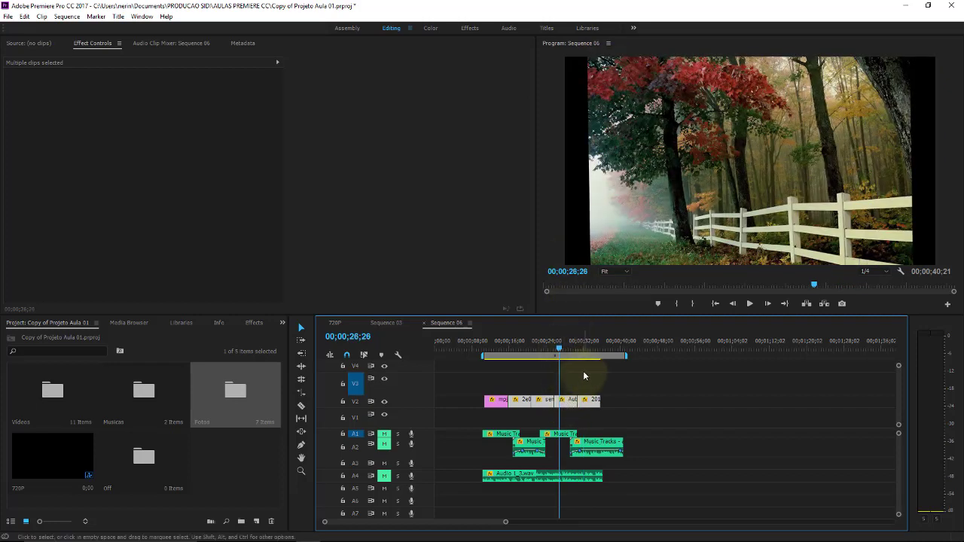
Step: Set the autumn forest clip's first Scale keyframe to 184, check the next keyframe, and play it back
click(568, 405)
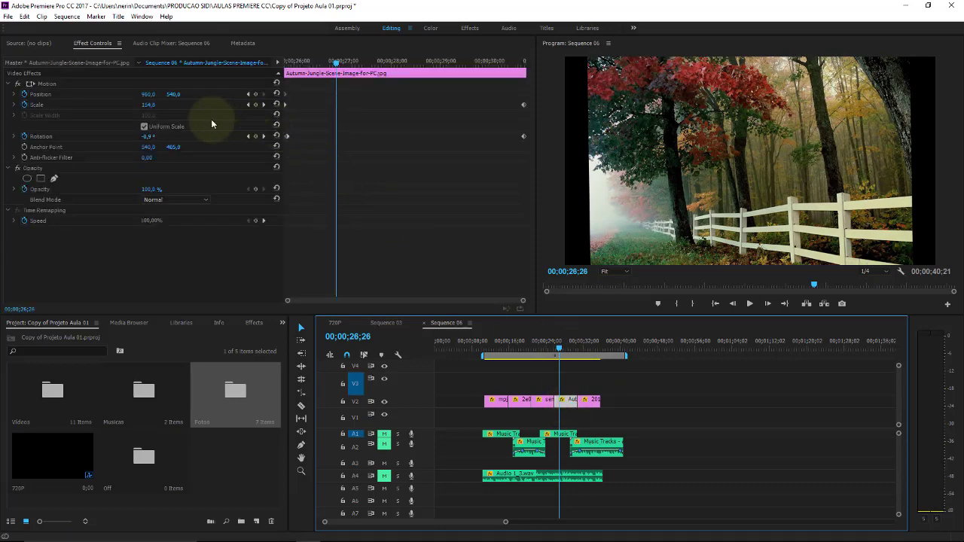
click(248, 105)
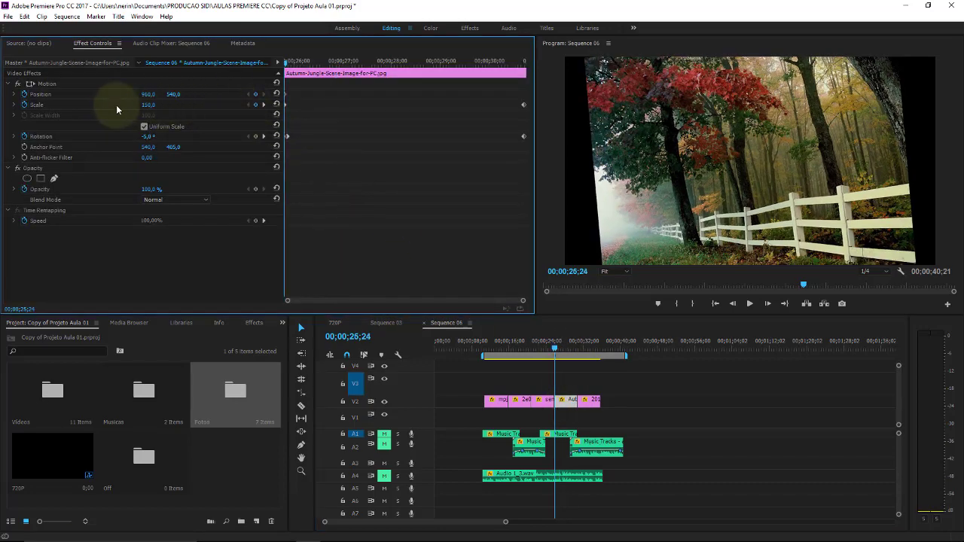
mouse_move(147, 106)
mouse_down()
mouse_move(173, 106)
mouse_move(150, 103)
mouse_up()
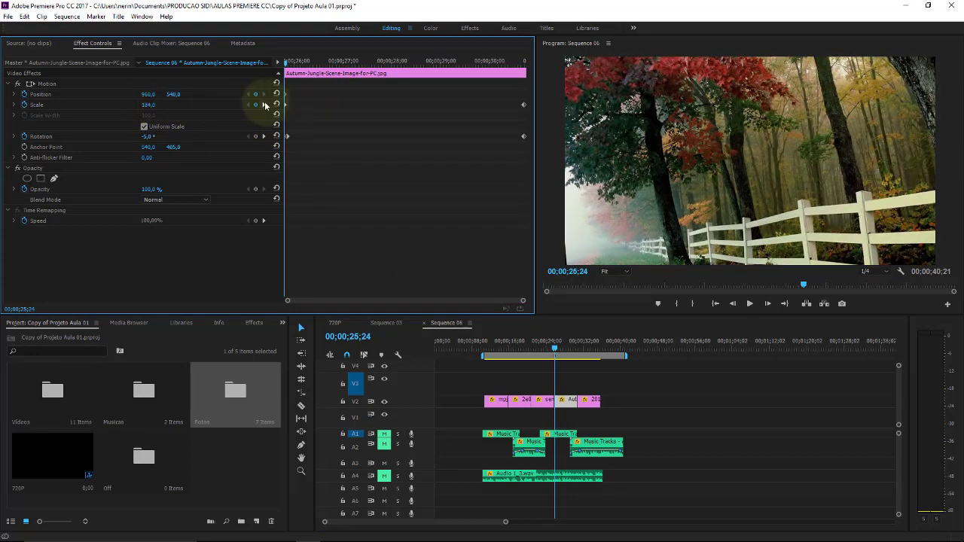
click(263, 105)
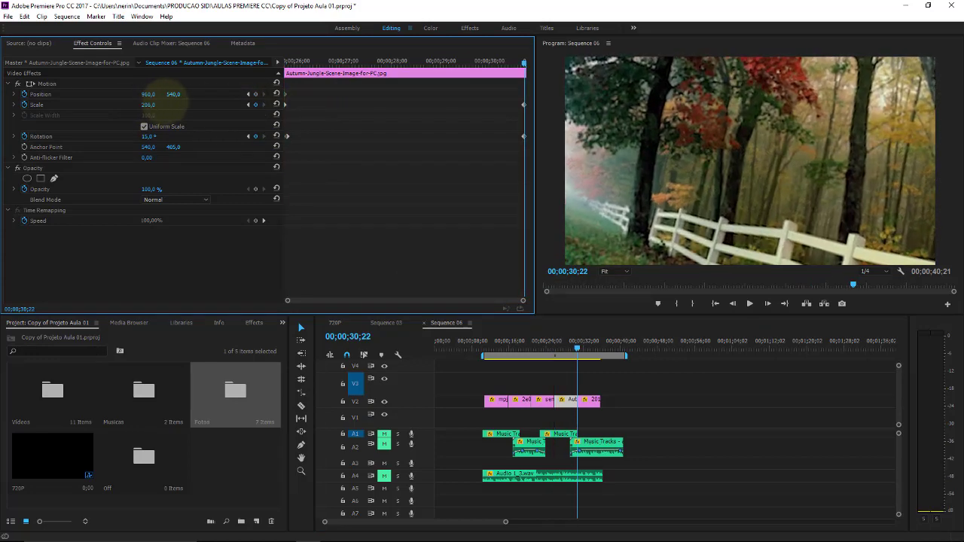
click(556, 349)
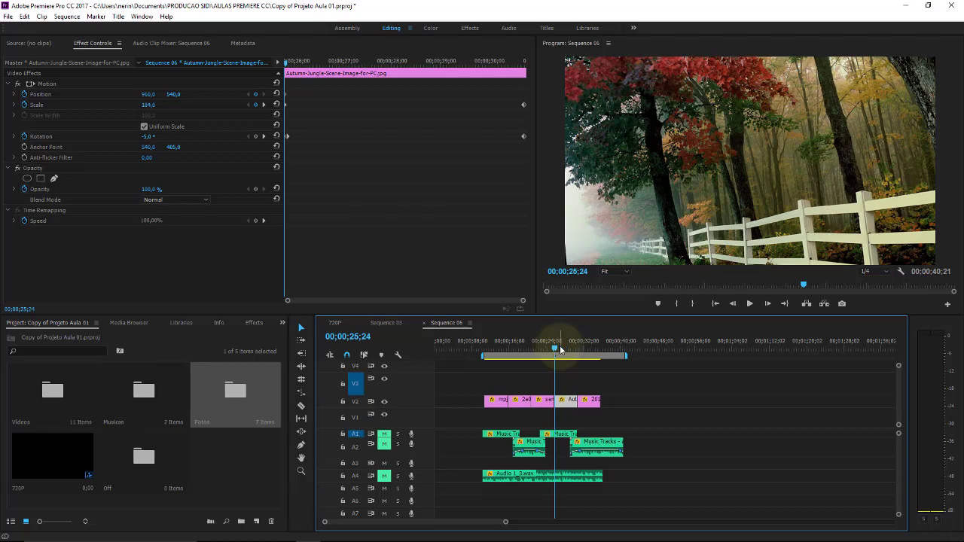
key(space)
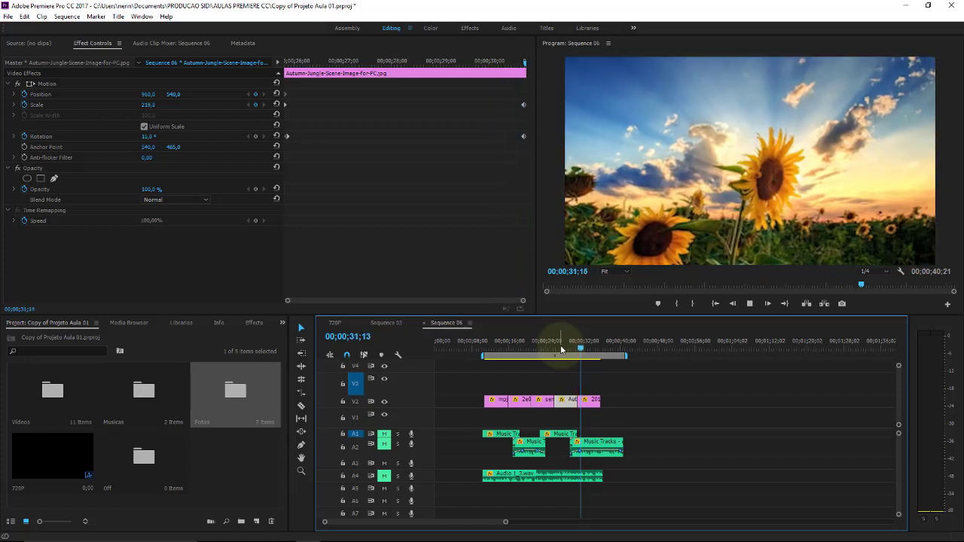
key(space)
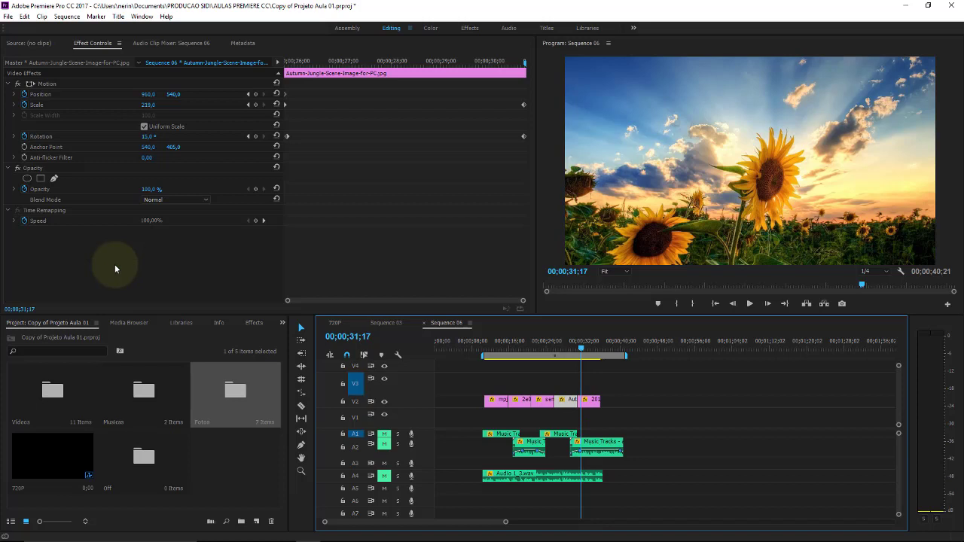
Step: Place the shutterstock hard-hat workers clip from the Videos bin at the end of V2, after the photos
click(598, 380)
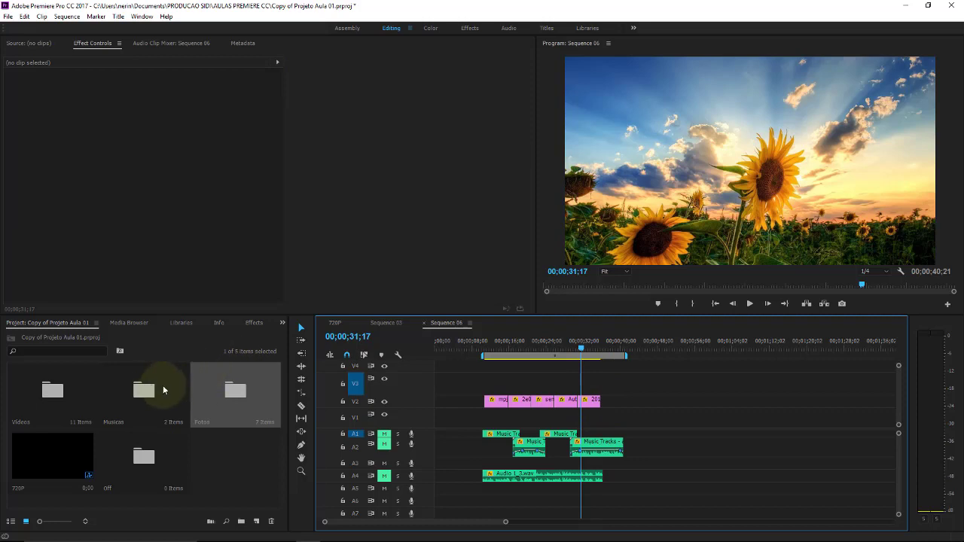
double_click(43, 409)
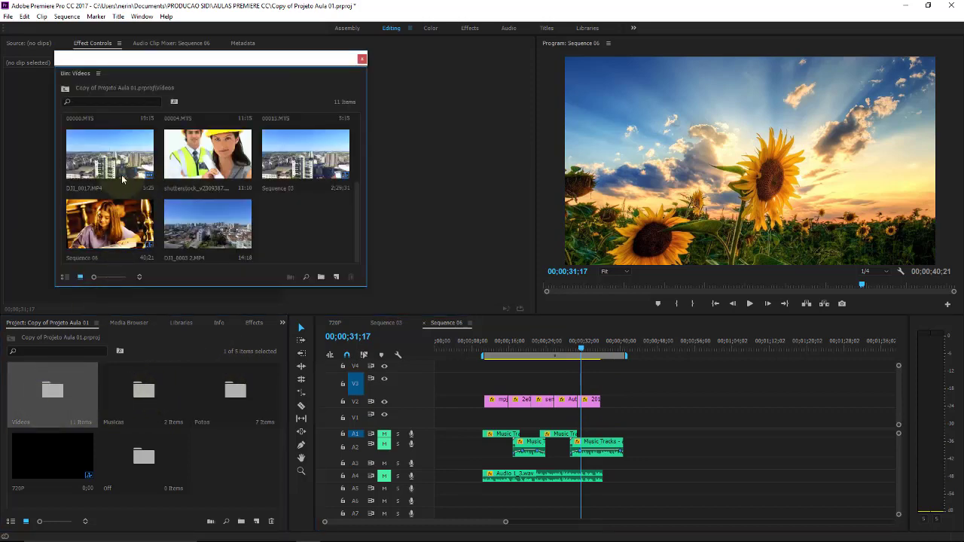
drag(210, 157, 615, 403)
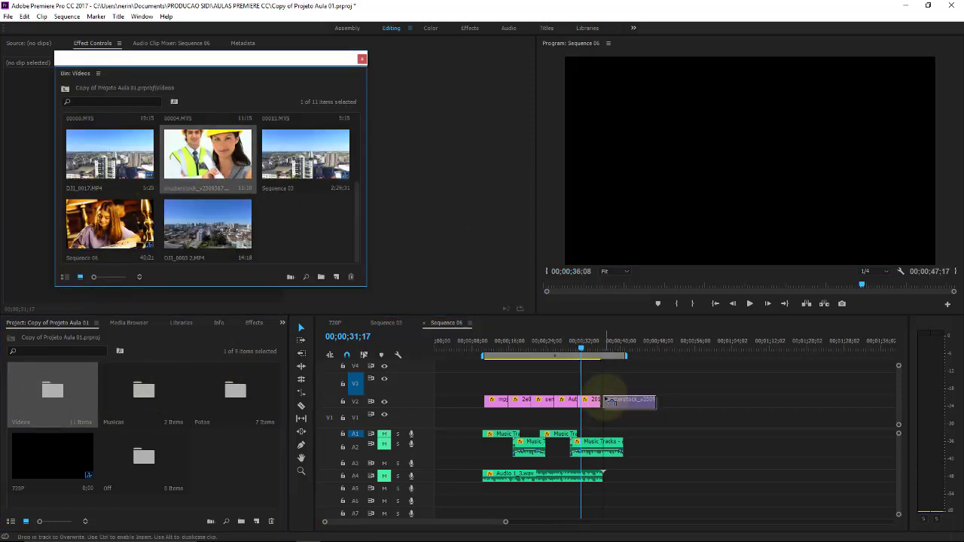
drag(600, 400, 614, 406)
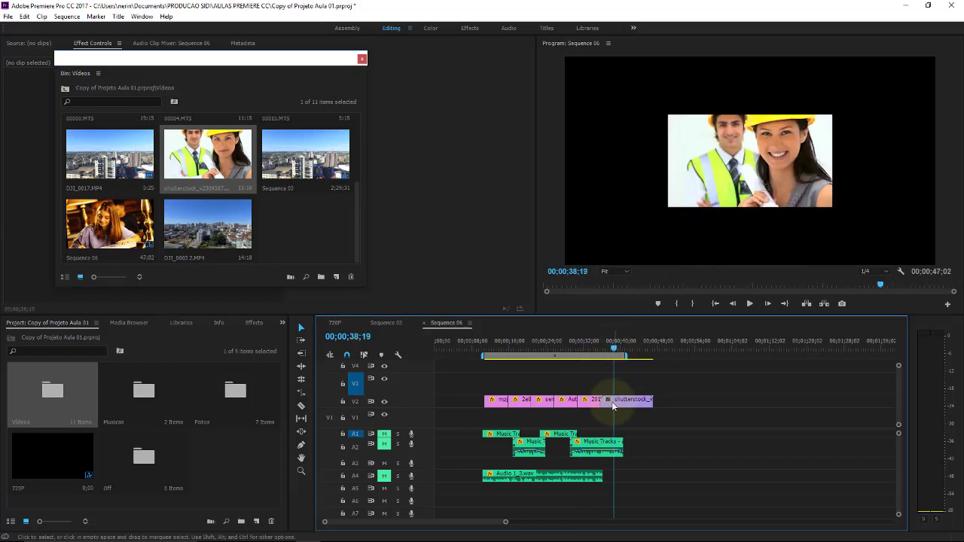
click(362, 58)
Step: Copy the 2013 hd manzara photo clip along with its scale and rotation keyframes
click(24, 17)
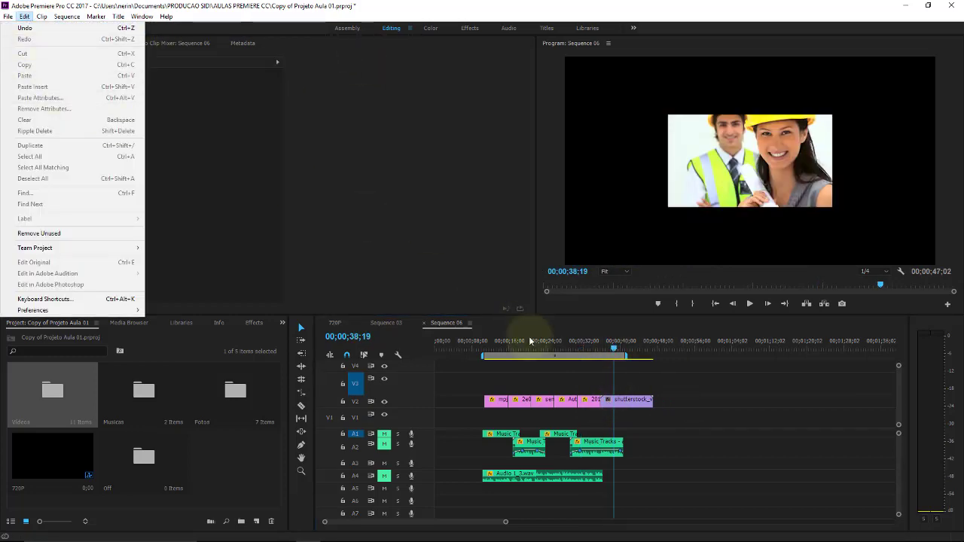
click(596, 412)
click(592, 399)
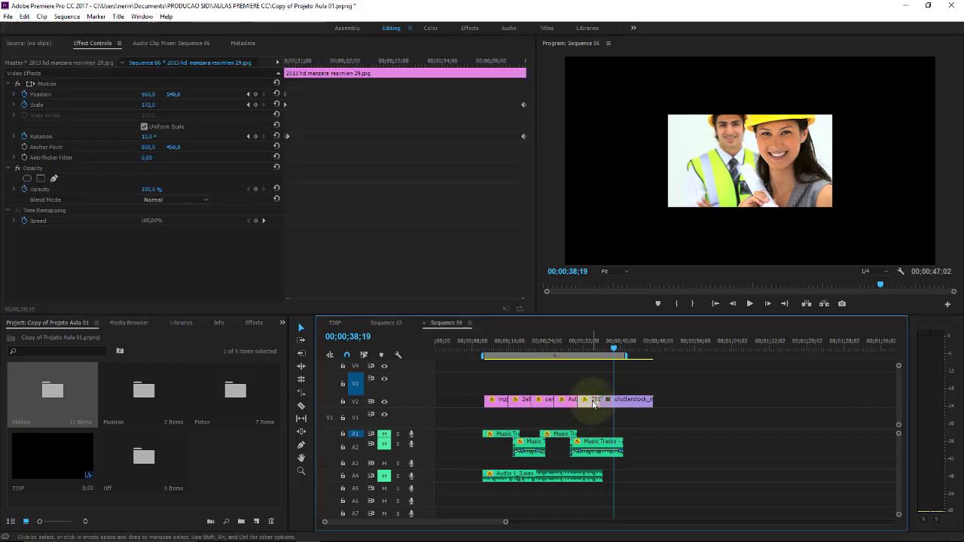
click(27, 16)
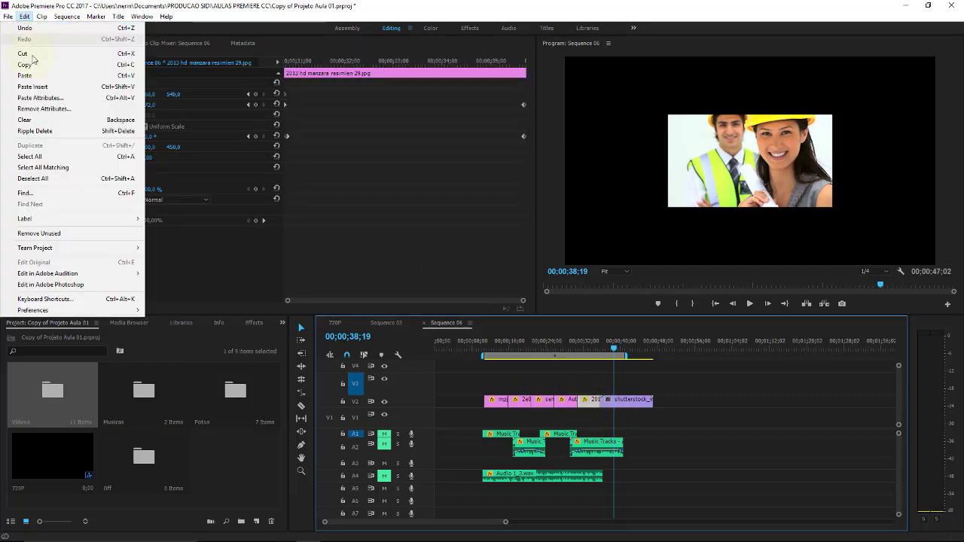
click(40, 74)
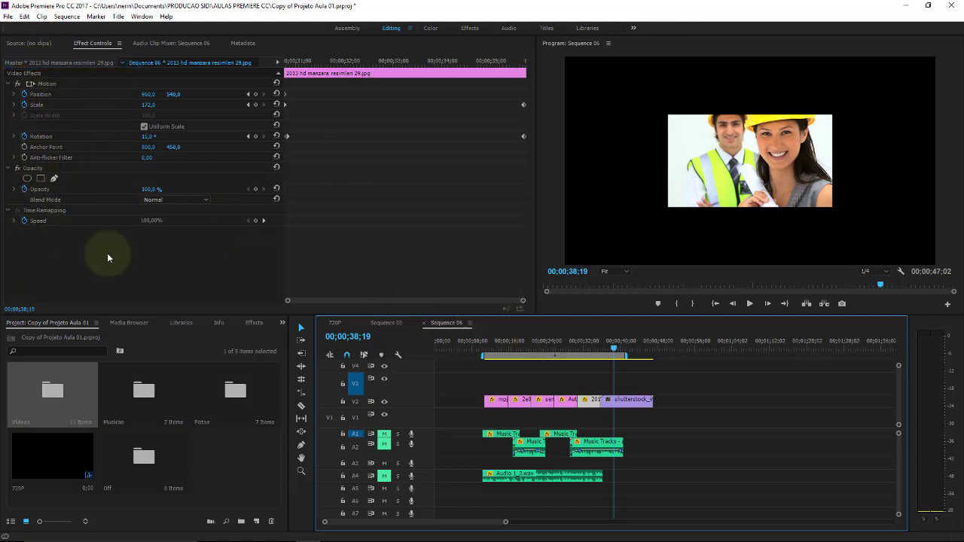
Step: Paste the copied Motion attributes onto the shutterstock workers video with Paste Attributes
click(634, 376)
click(634, 403)
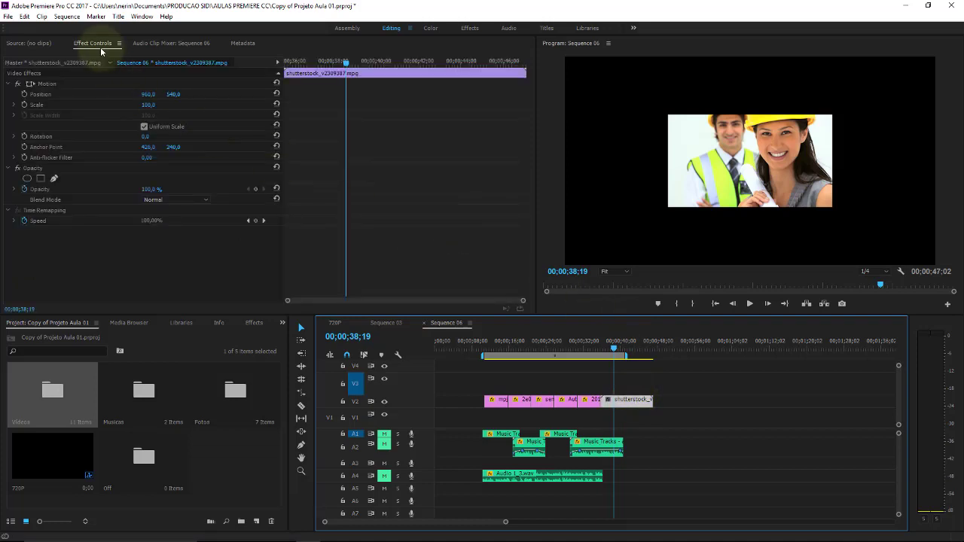
click(25, 17)
click(44, 98)
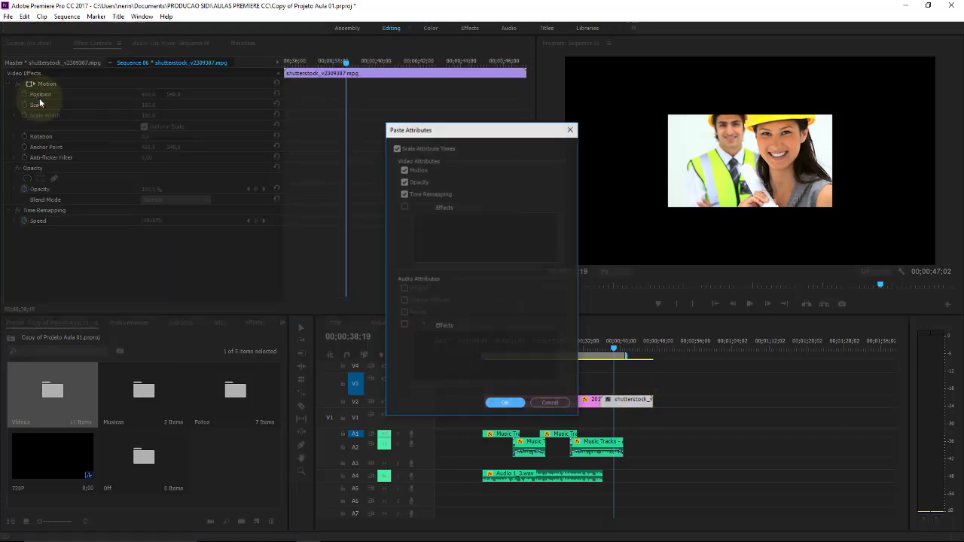
click(494, 403)
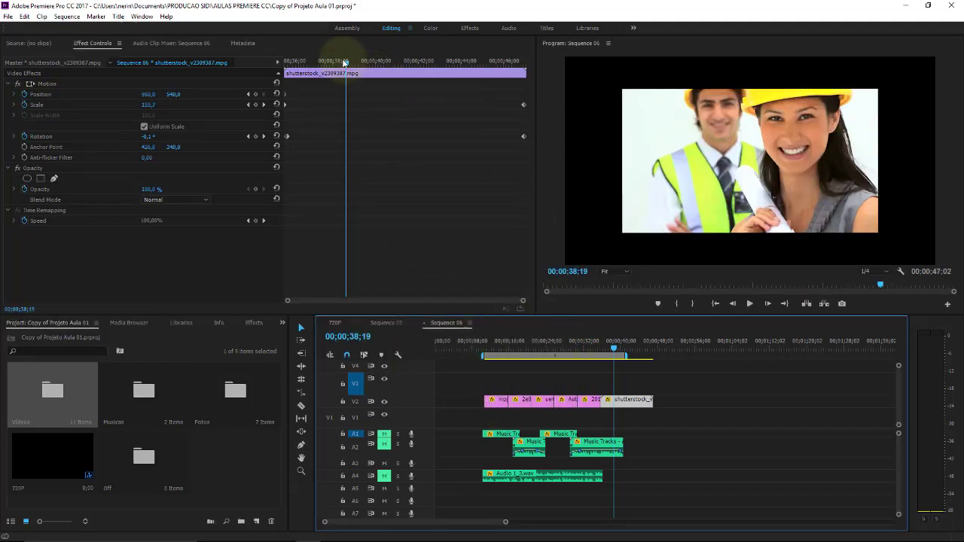
Step: Scrub through the workers video's zoom-and-rotate animation, then return to its first keyframe (Scale 150, -5.0°)
mouse_move(345, 62)
mouse_down()
mouse_move(536, 59)
mouse_move(246, 52)
mouse_up()
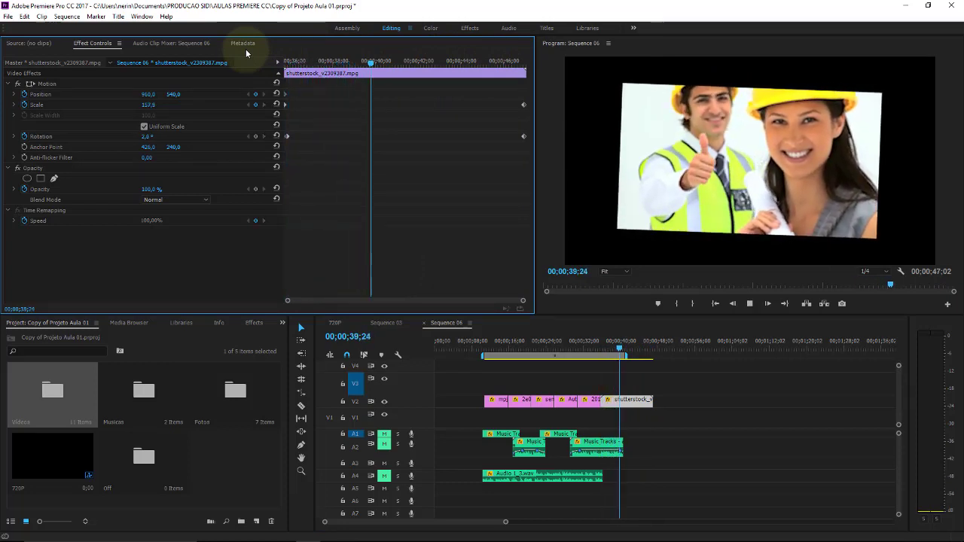
key(space)
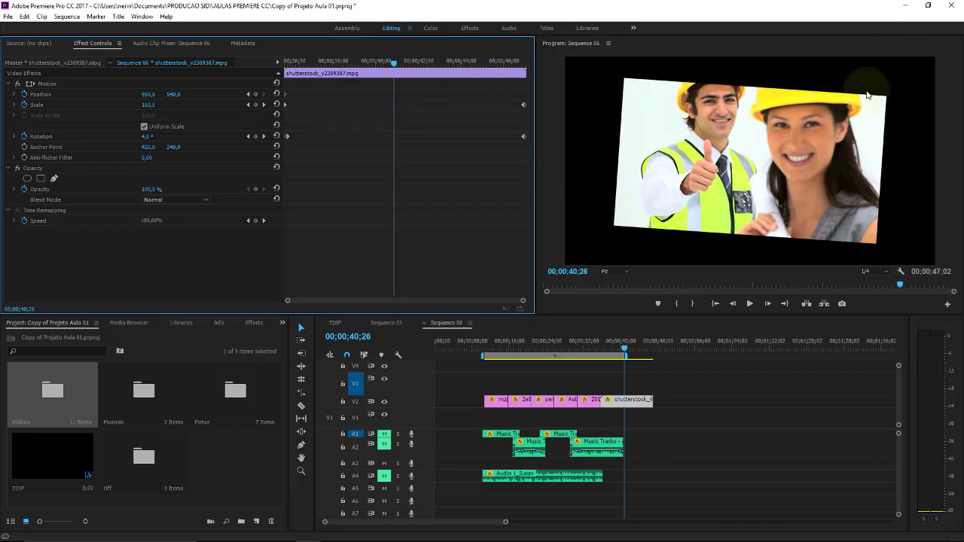
click(249, 105)
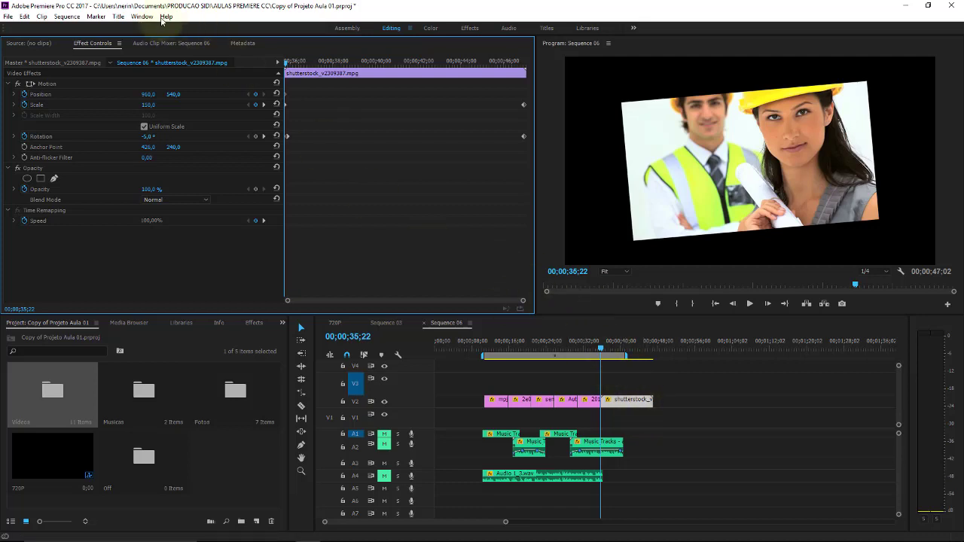
click(26, 16)
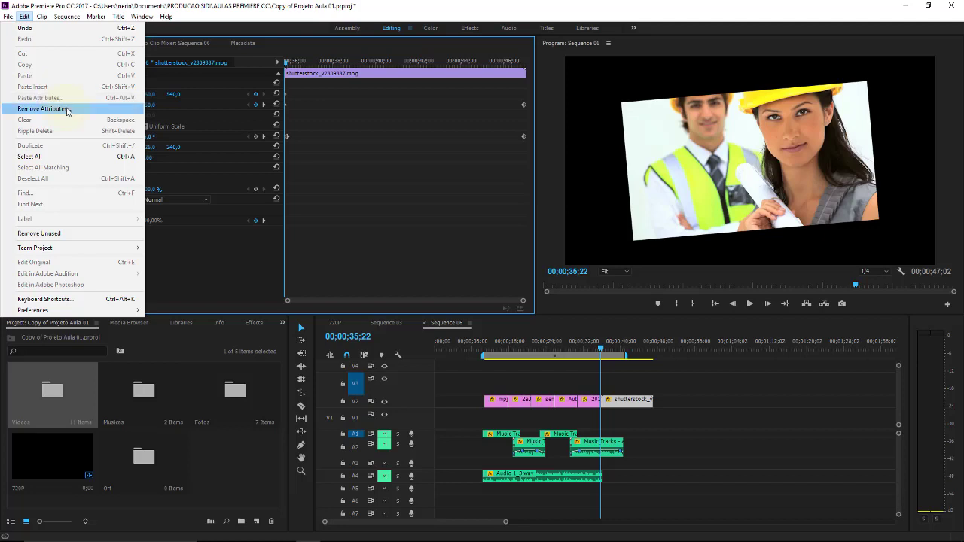
click(67, 110)
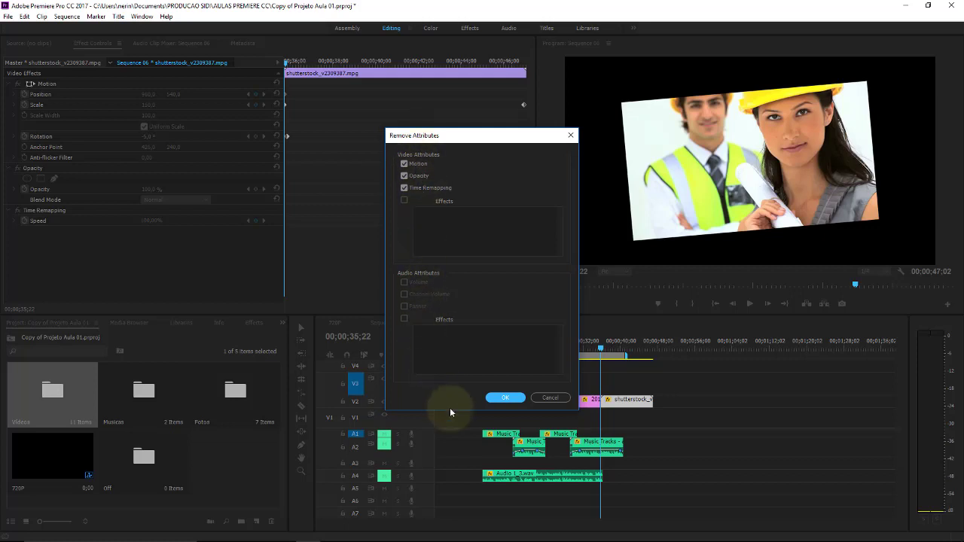
click(563, 399)
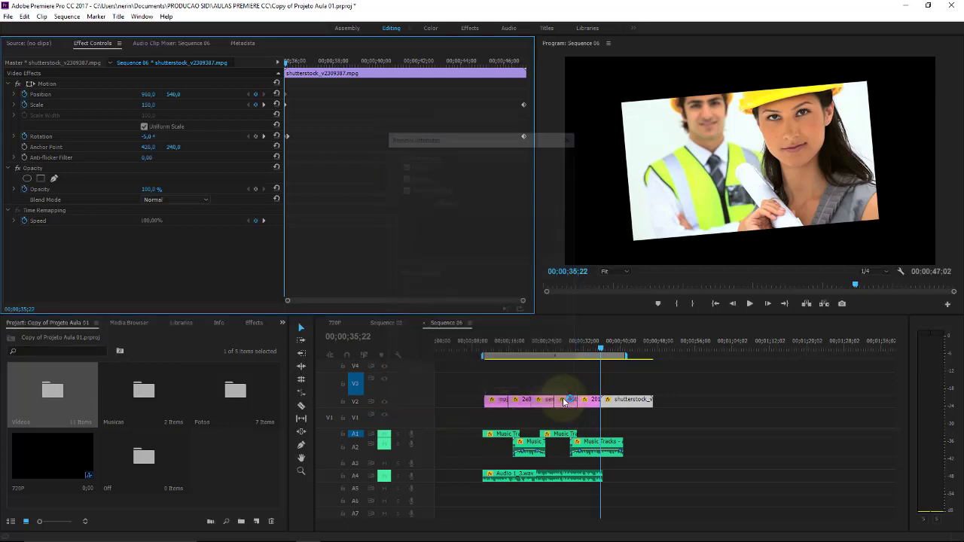